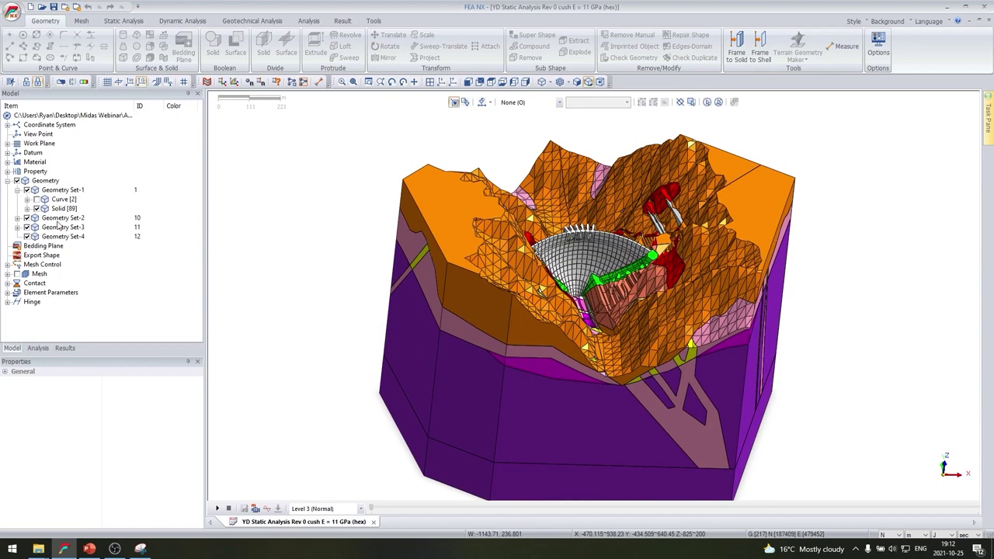
Step: Hide Geometry Set-2 and Geometry Set-3 to isolate the dam and cushion solids, and view them from both faces
middle_drag(633, 275, 614, 271)
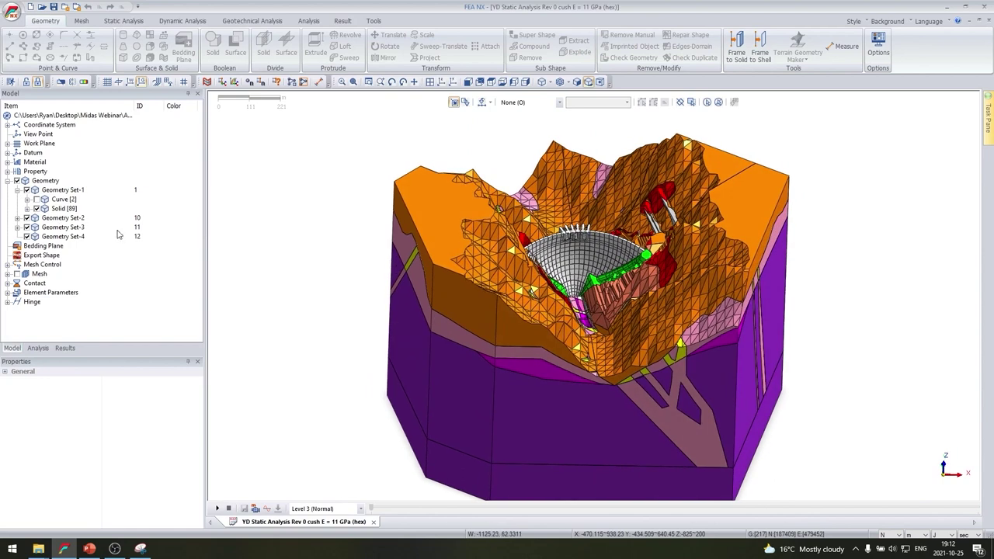
click(26, 218)
click(26, 228)
scroll(763, 262, up, 4)
middle_drag(465, 253, 506, 260)
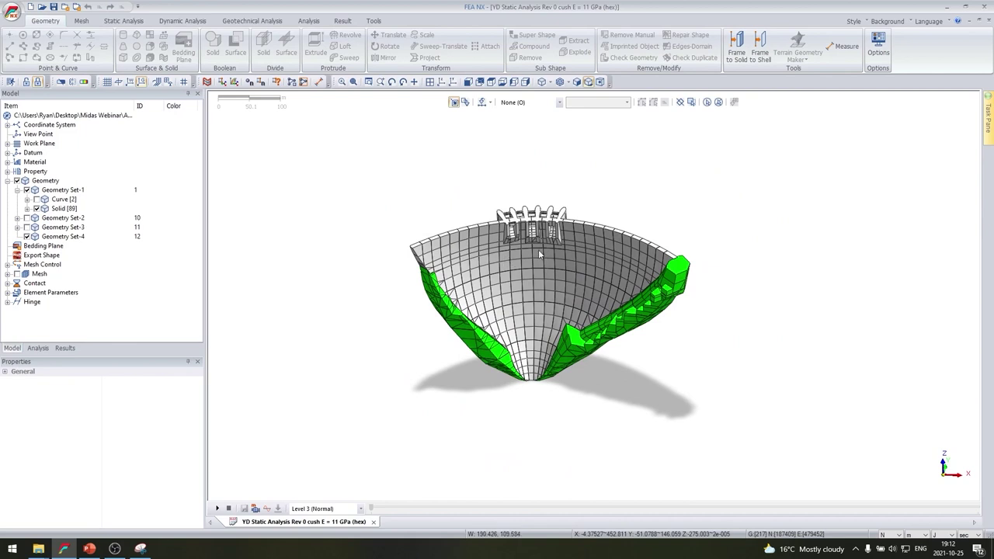
middle_drag(539, 251, 535, 250)
scroll(536, 251, up, 1)
middle_drag(494, 351, 543, 342)
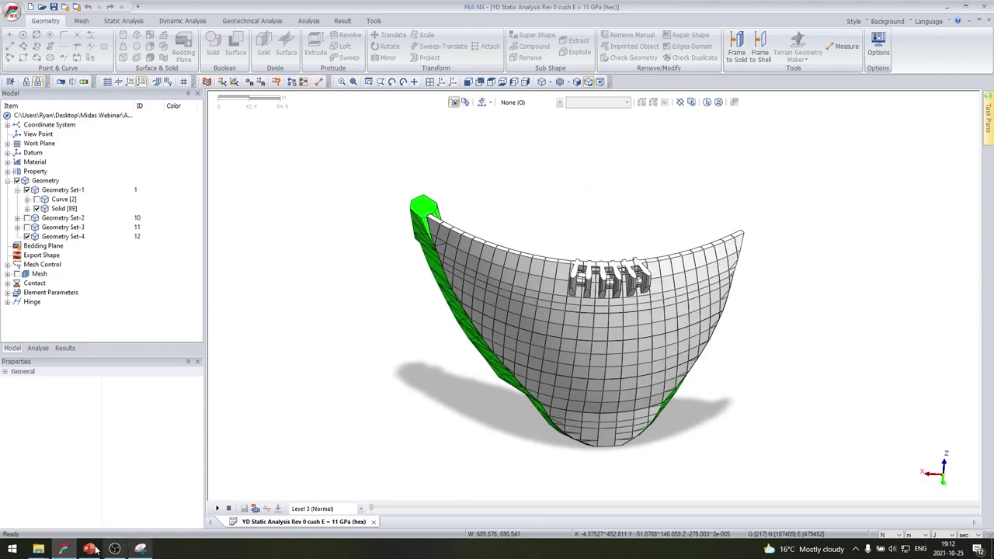
Step: List the isotropic materials and review the Dam - Concrete, Cushion - Concrete and P5 to P1 entries
click(8, 161)
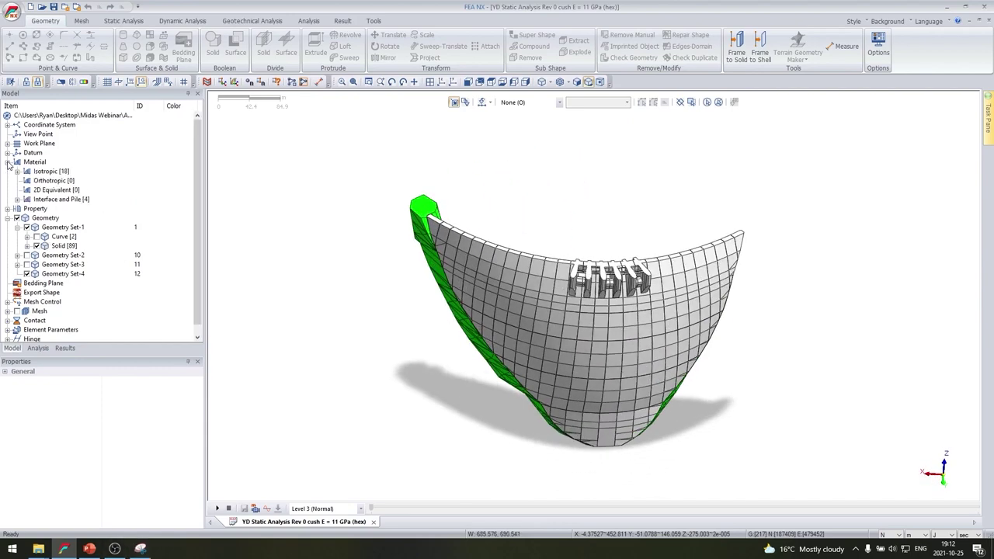
click(17, 170)
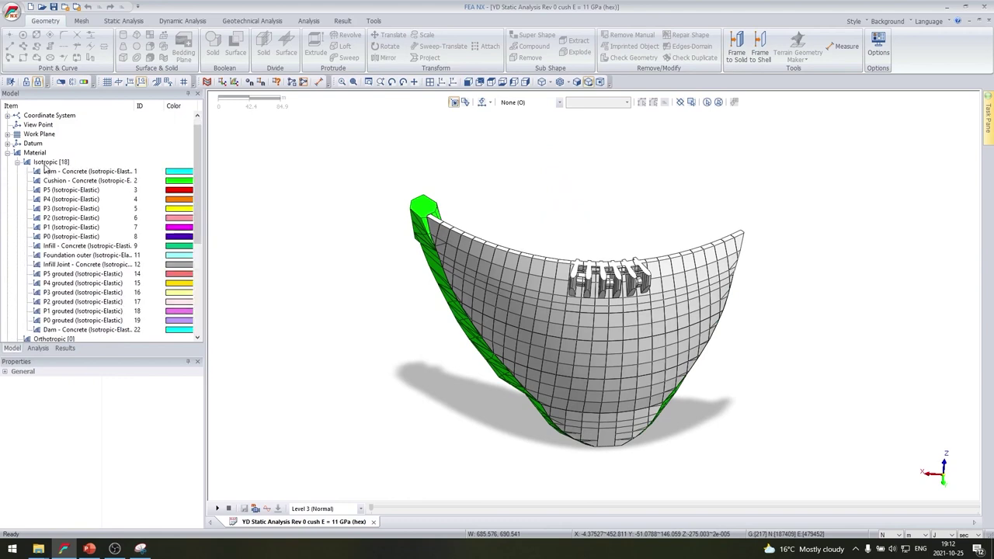
click(62, 173)
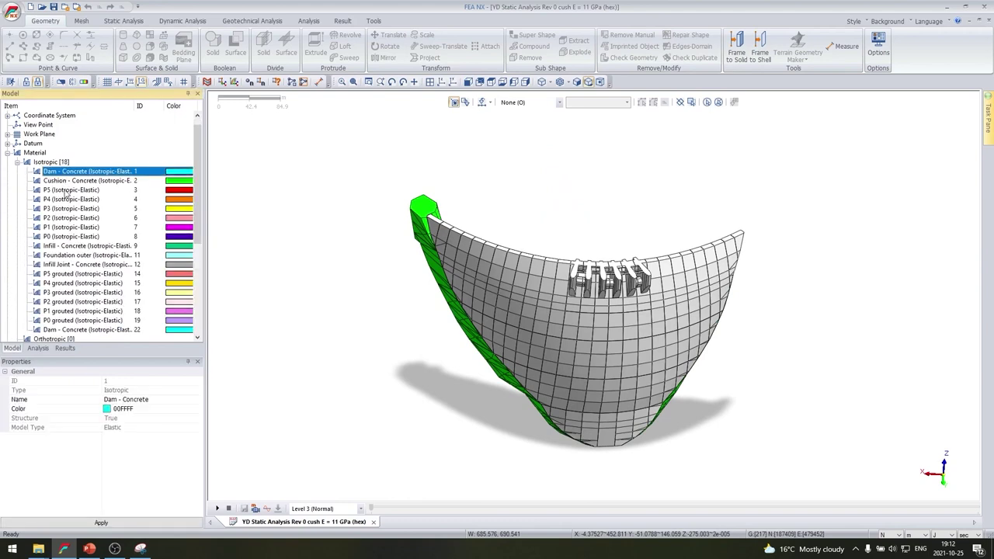
click(70, 183)
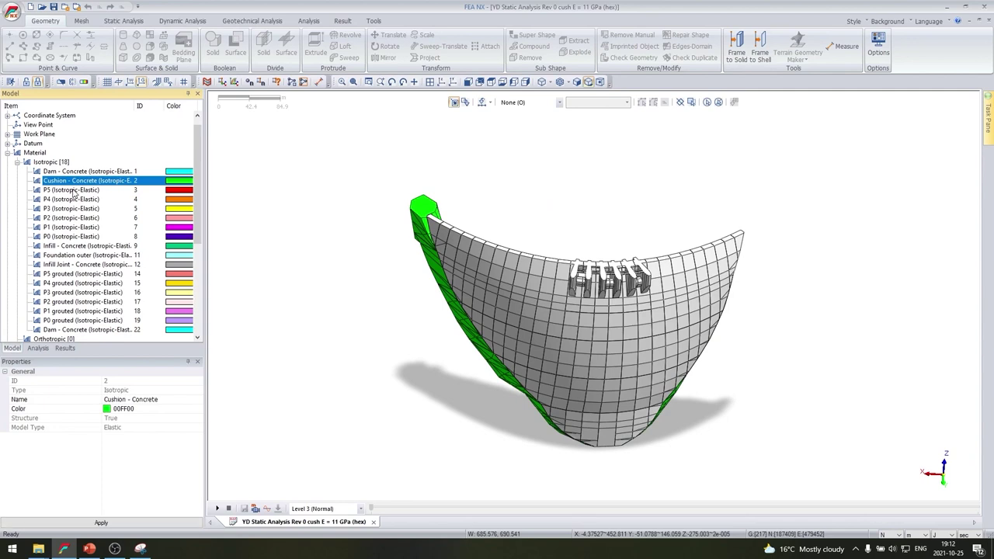
click(74, 190)
click(78, 200)
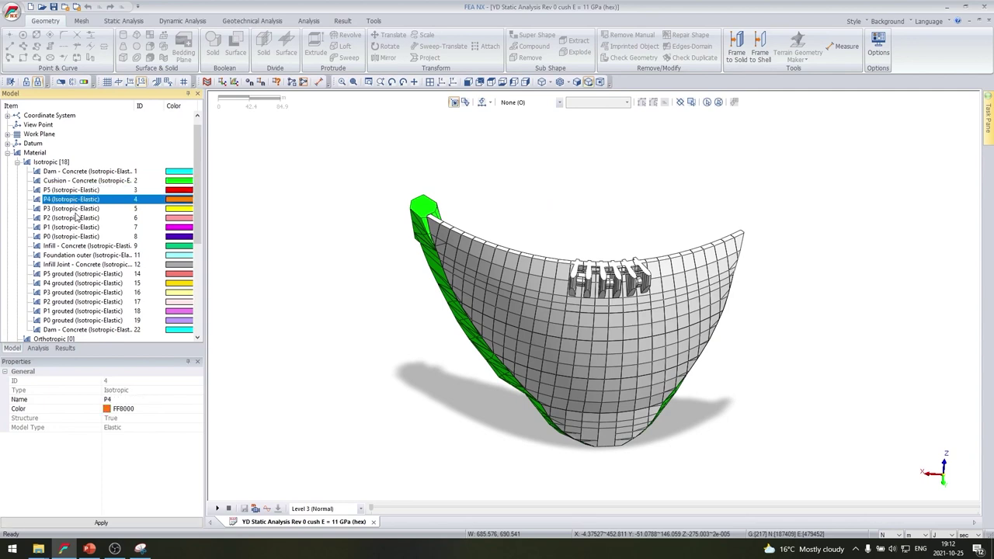
click(76, 208)
click(76, 219)
click(75, 228)
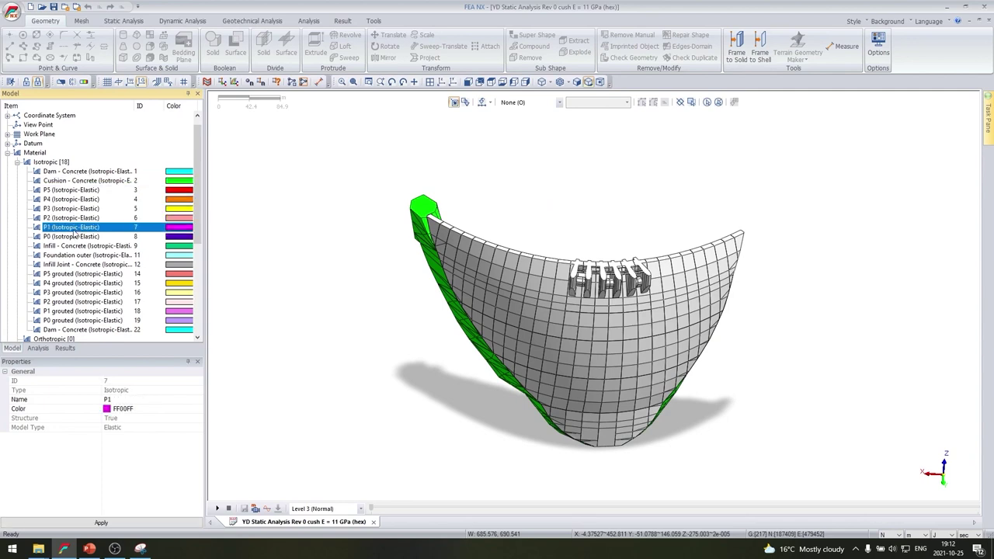
click(74, 199)
click(72, 210)
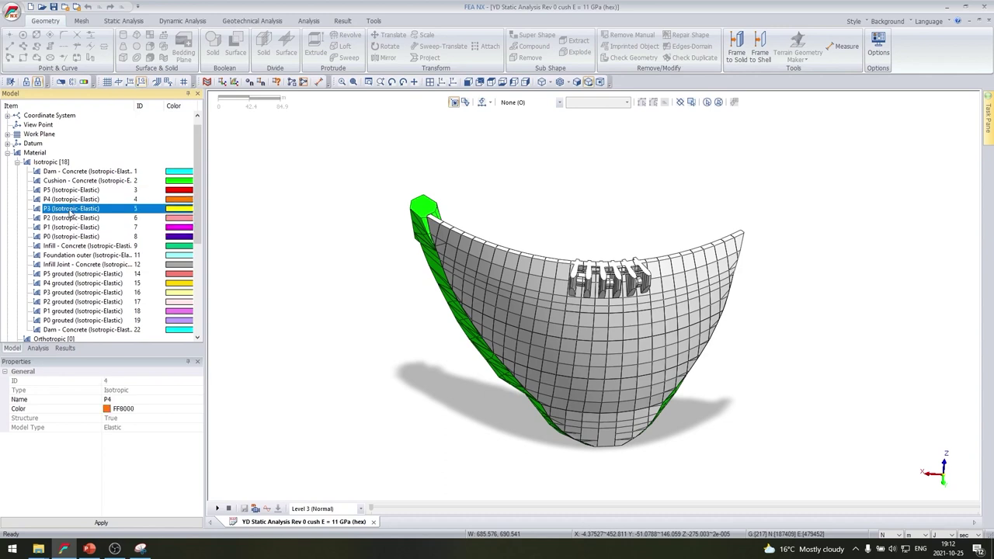
Step: Inspect the definition of the first Dam - Concrete material without changing it, and collapse the material list
click(60, 172)
right_click(59, 173)
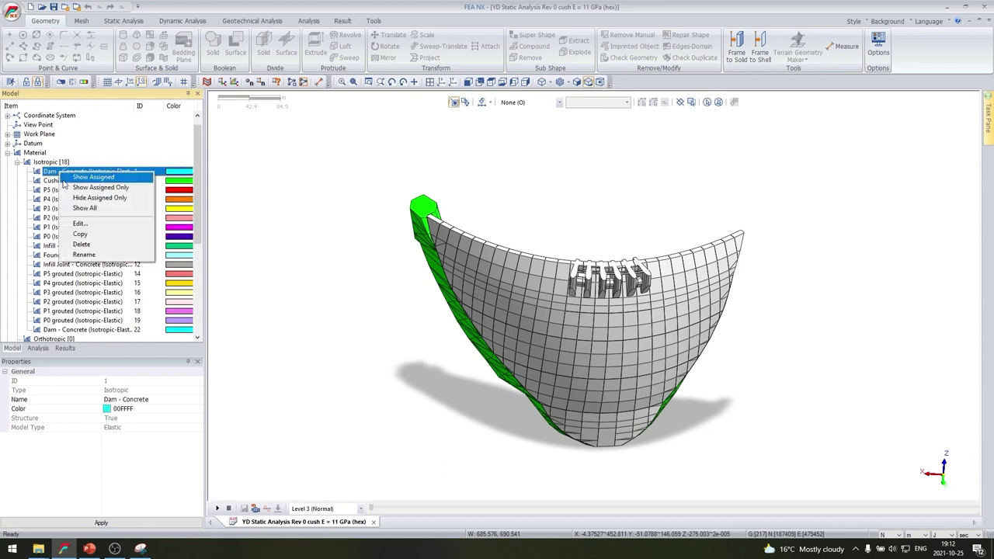
click(92, 223)
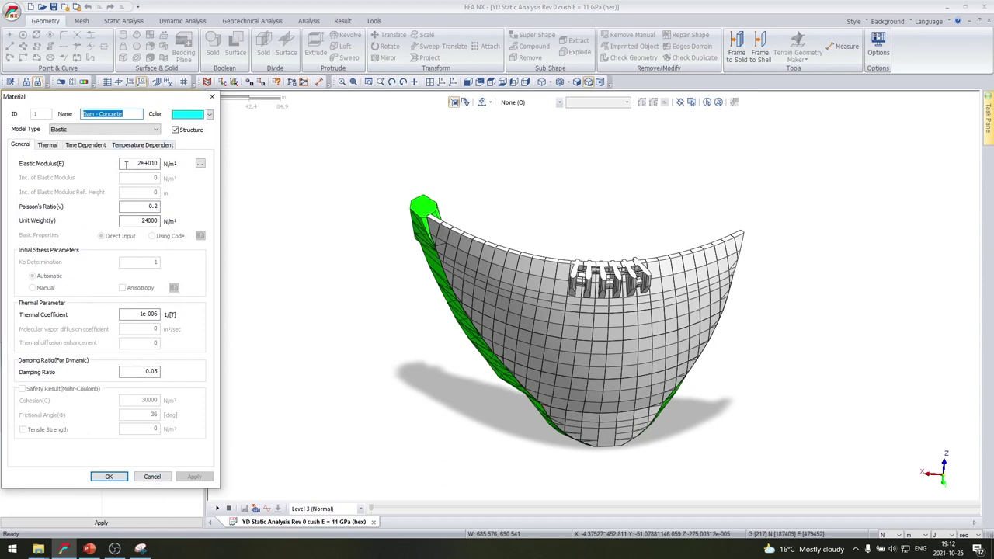
click(151, 477)
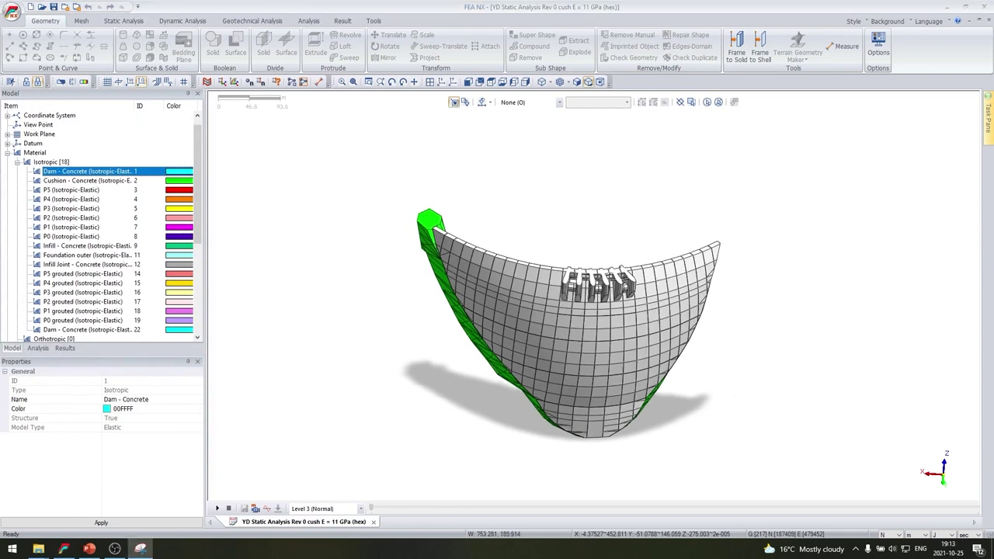
click(7, 153)
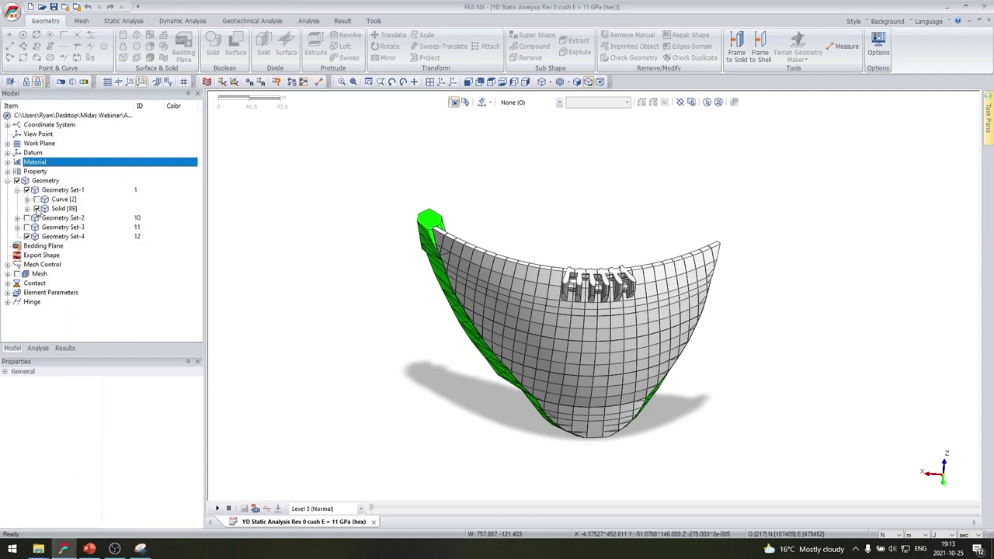
Step: Hide the solids of Geometry Set-1, show the complete mesh and expand its list of mesh sets
click(36, 209)
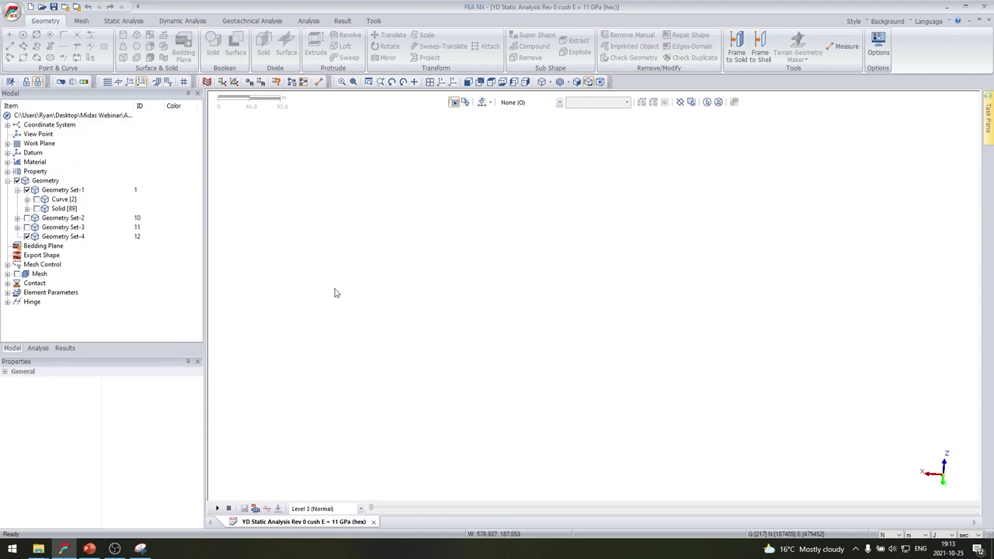
click(17, 273)
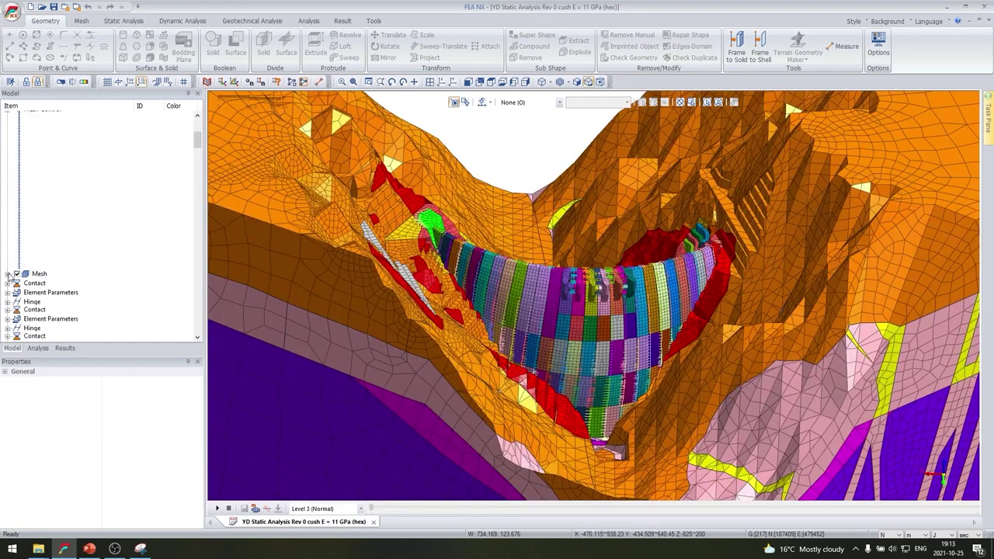
click(7, 273)
scroll(561, 251, down, 3)
middle_drag(560, 251, 672, 247)
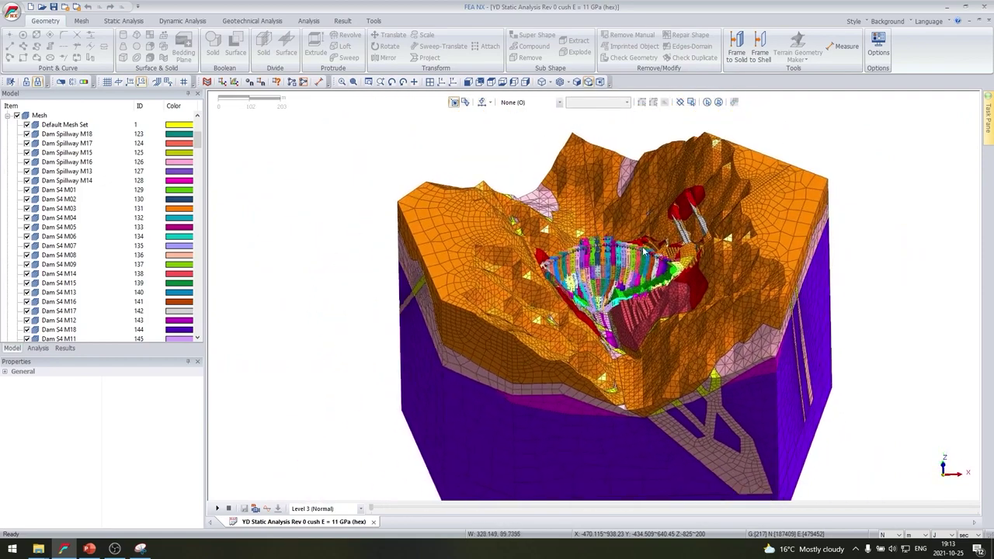
mouse_move(737, 371)
middle_down()
mouse_move(752, 376)
mouse_move(741, 367)
middle_up()
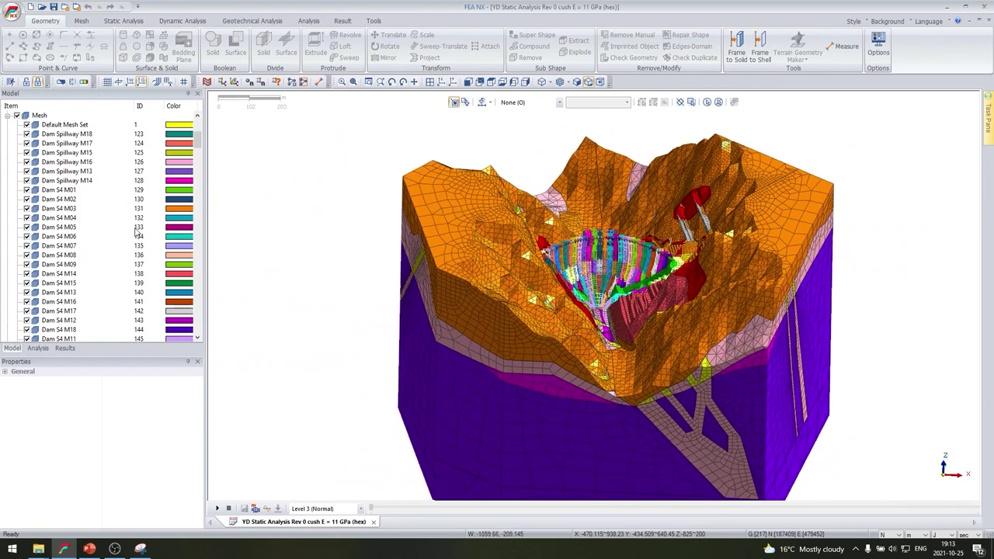
Step: Sort the mesh sets by name
click(81, 133)
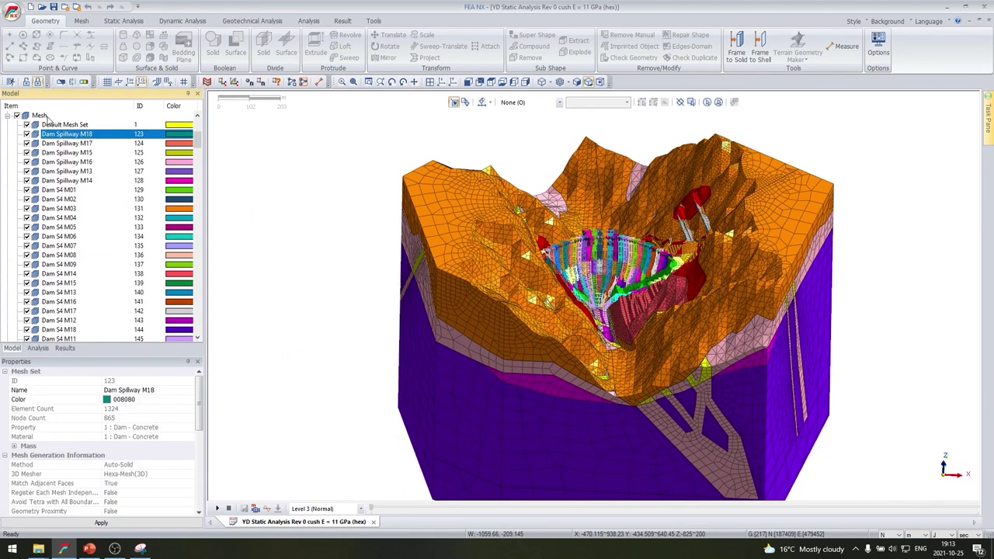
click(42, 116)
right_click(49, 115)
mouse_move(85, 242)
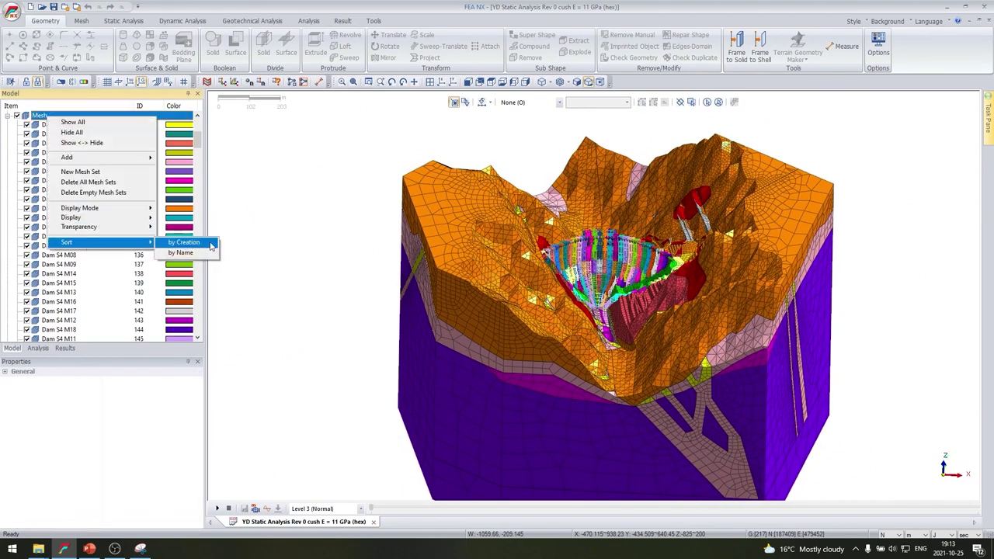
click(198, 252)
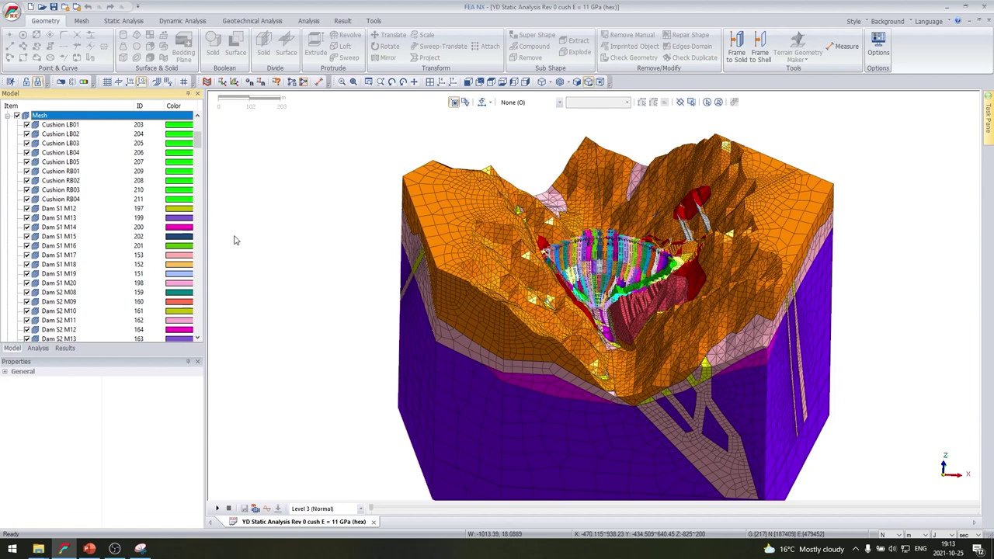
Step: Examine the properties of the Cushion LB04 and Dam S1 M13 mesh sets
middle_drag(750, 268, 732, 309)
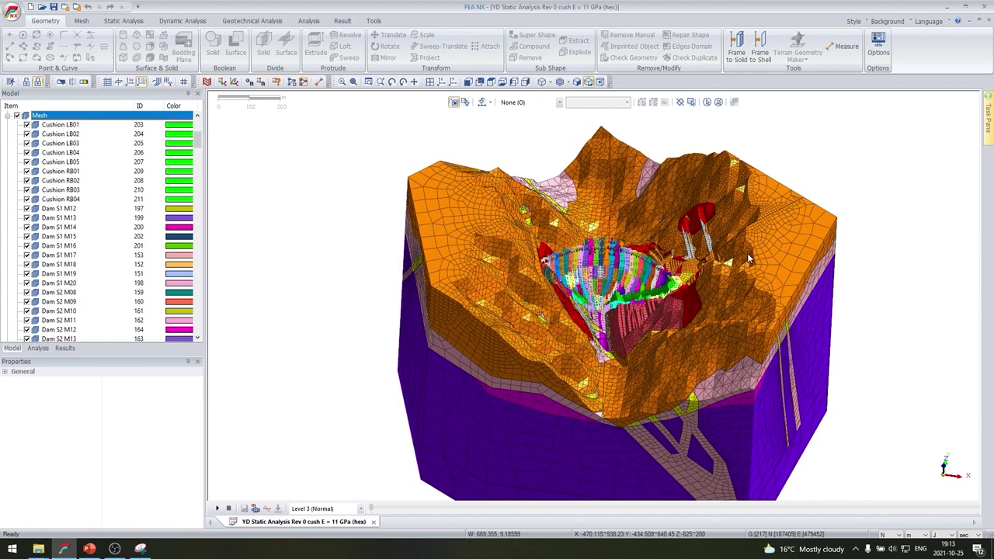
click(62, 125)
click(72, 152)
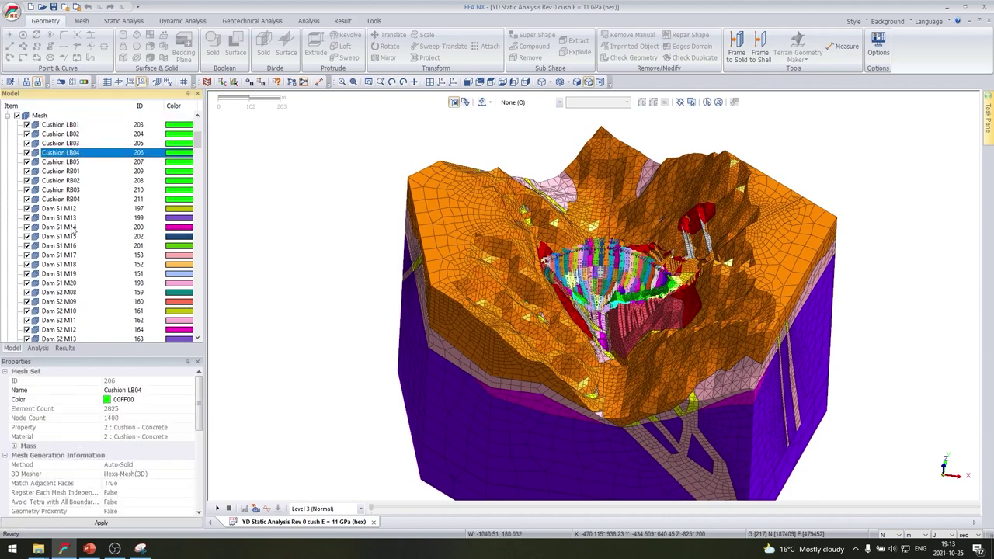
middle_drag(739, 264, 643, 270)
scroll(643, 270, up, 2)
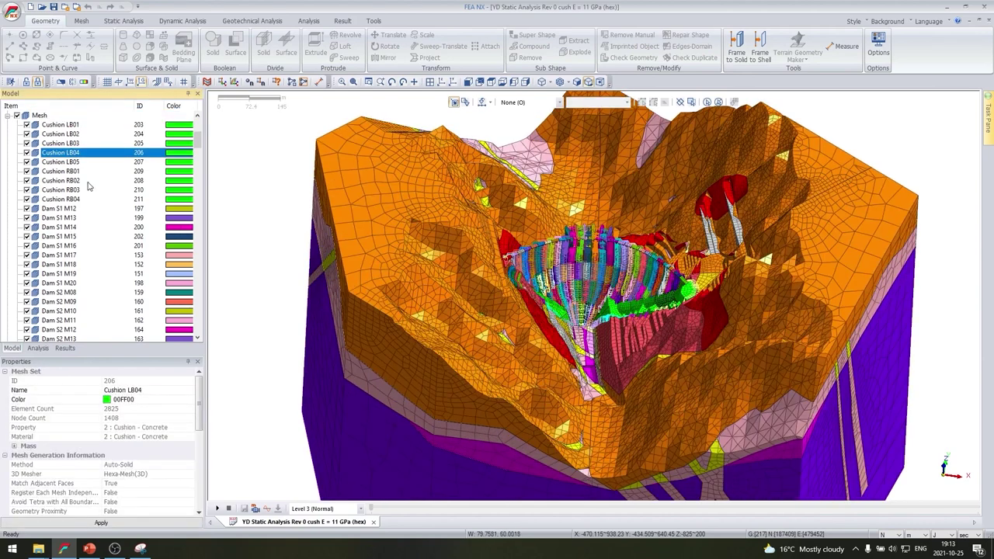
click(61, 218)
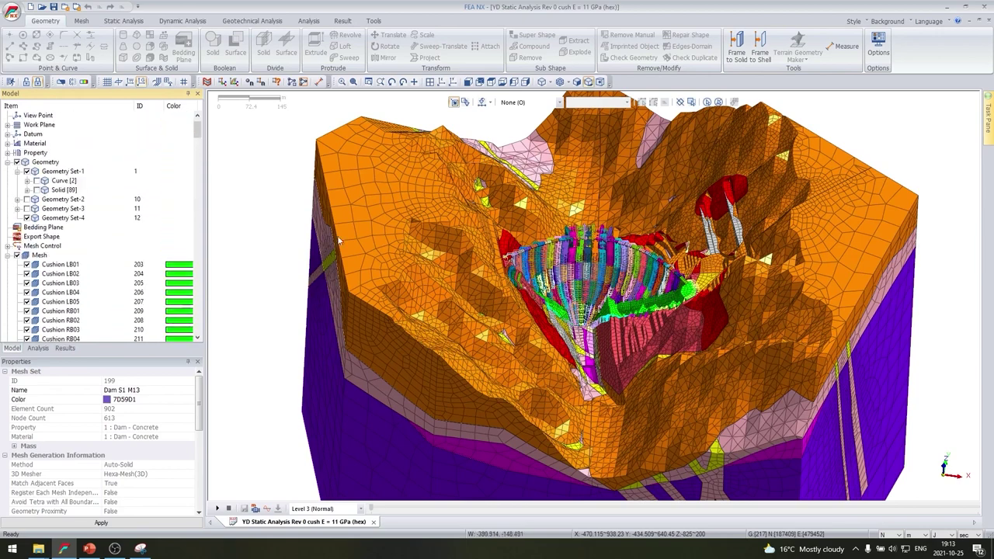
scroll(666, 287, down, 3)
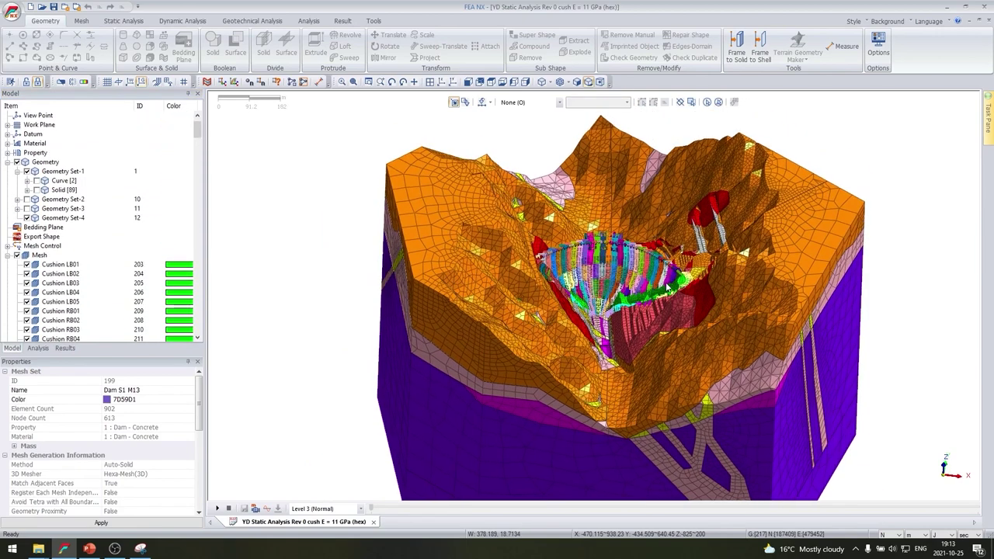
Step: Show only the interface mesh sets from IE D-F S1 through IE S04 M26-M27 and view them from the front
scroll(85, 227, down, 10)
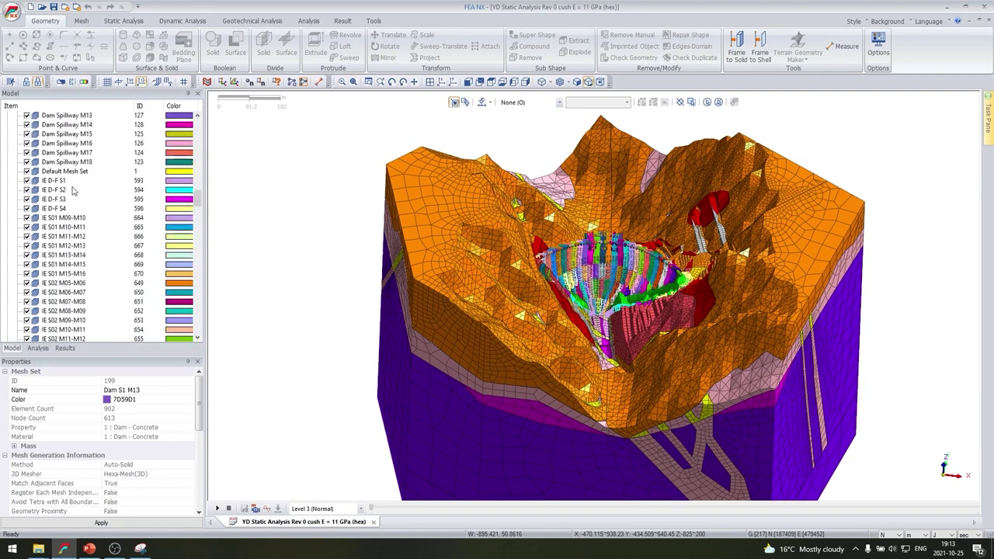
click(67, 182)
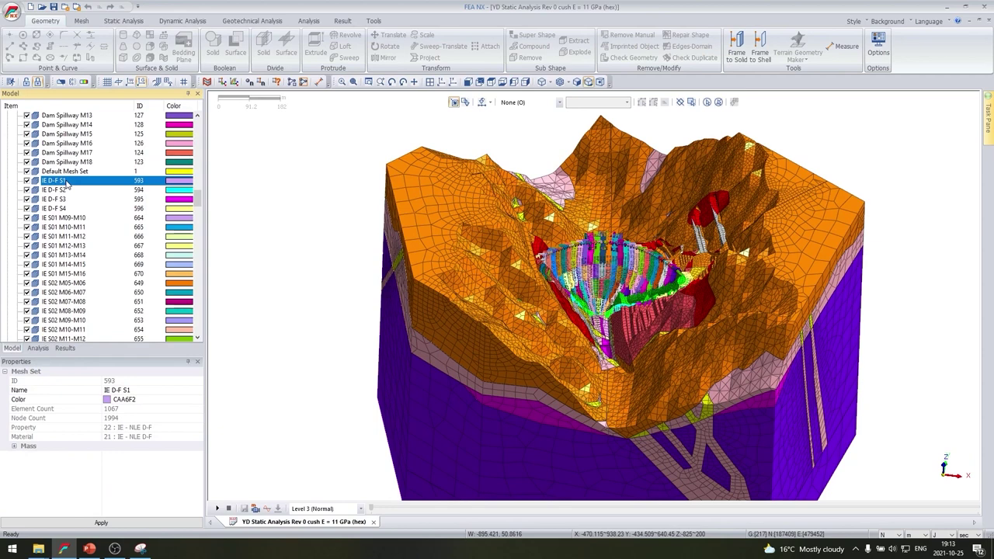
scroll(79, 199, down, 15)
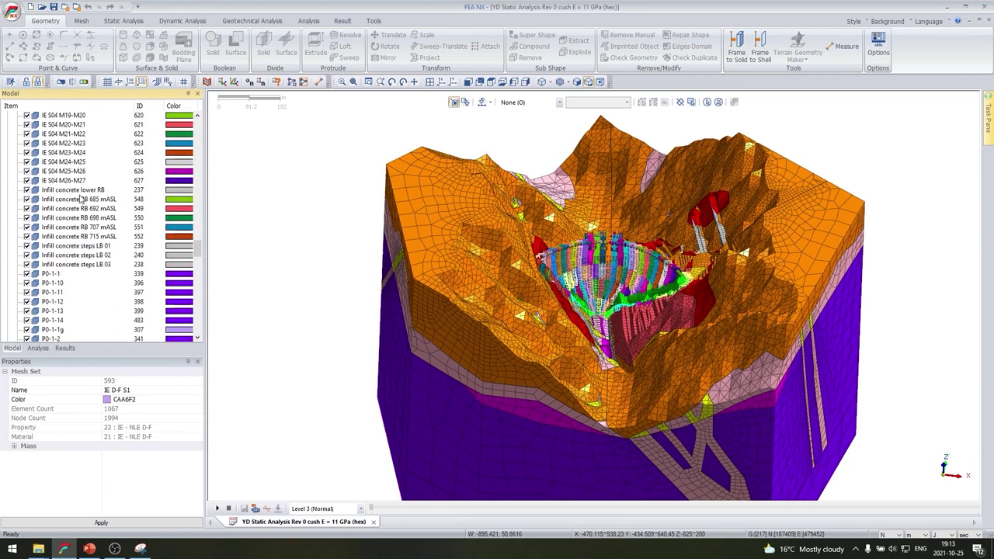
shift+click(76, 181)
right_click(75, 181)
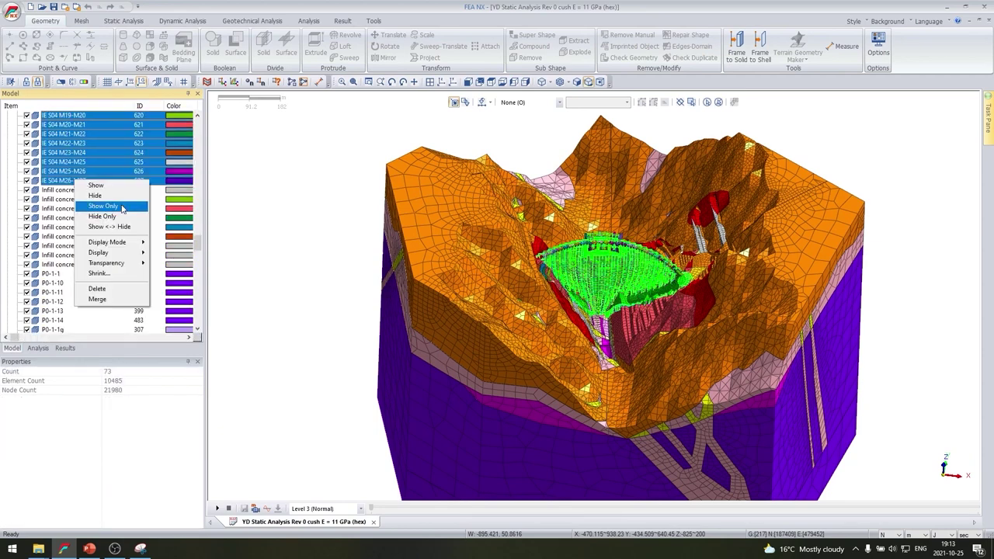
click(121, 206)
scroll(683, 279, up, 5)
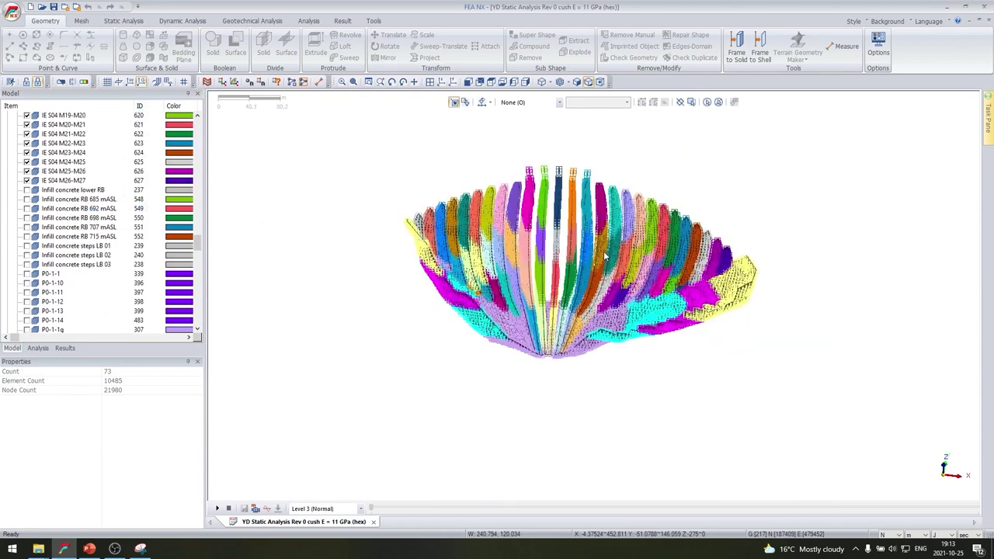
scroll(603, 241, up, 4)
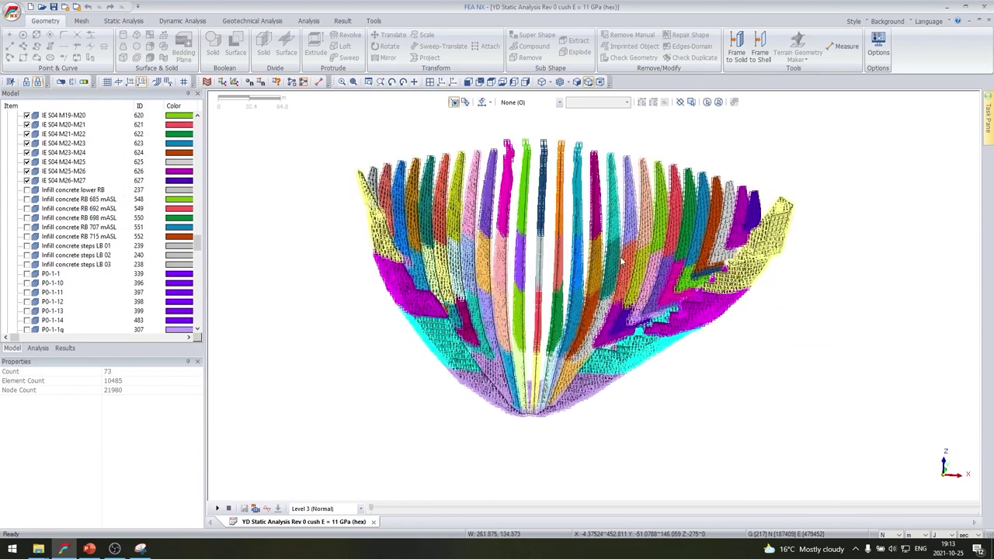
middle_drag(598, 243, 616, 251)
middle_drag(678, 312, 608, 323)
ctrl+middle_drag(770, 294, 682, 356)
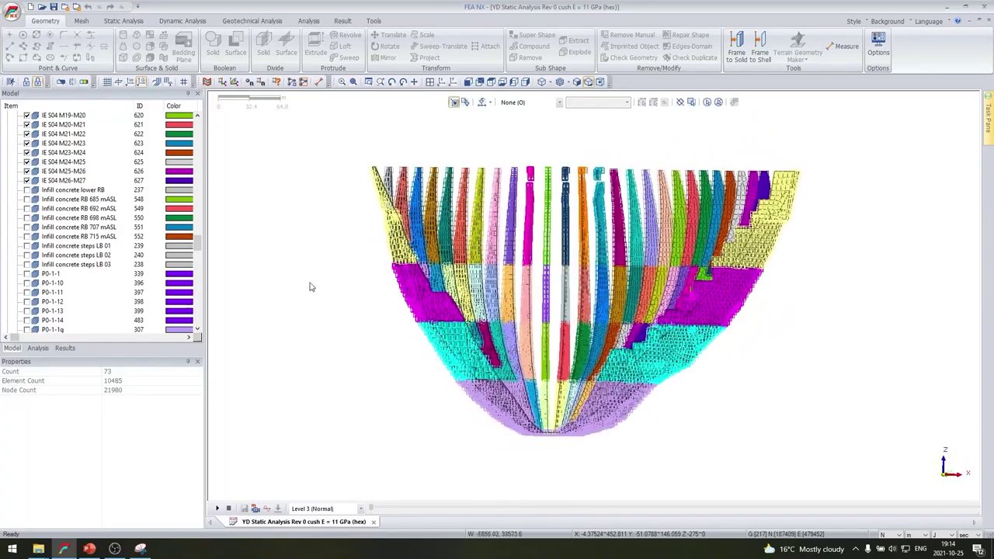
Step: Show only the foundation mesh sets from P0-1-1 through P5-9
click(68, 274)
drag(198, 245, 198, 318)
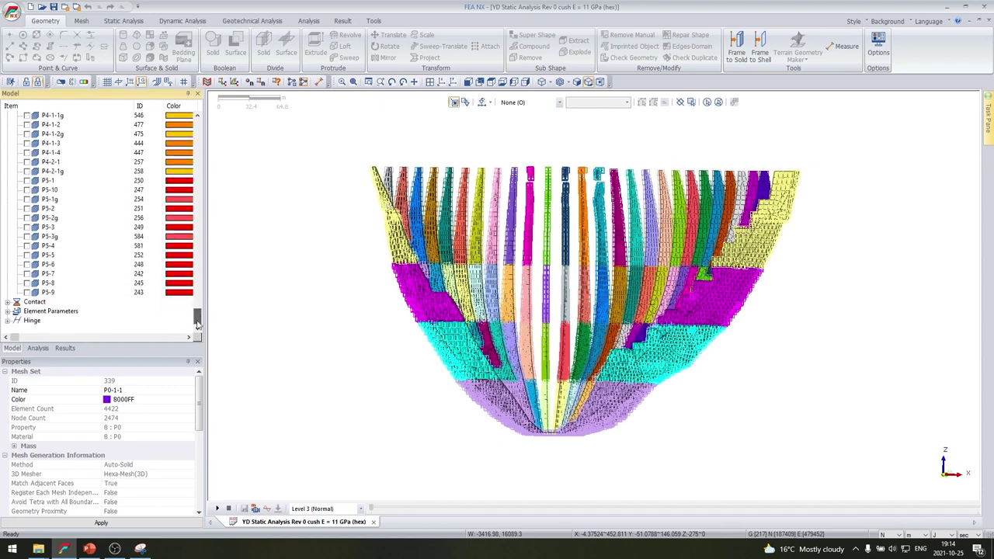
shift+click(47, 292)
right_click(48, 293)
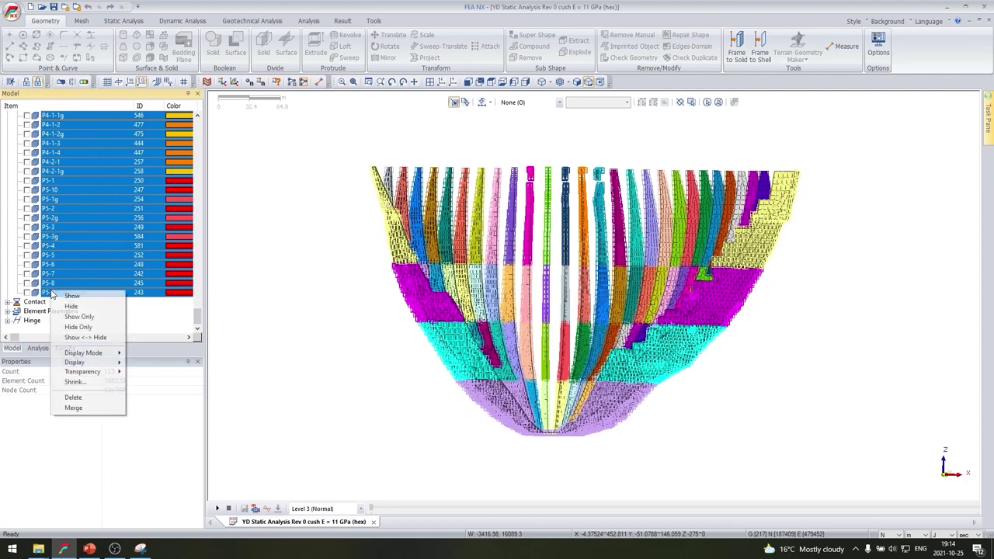
click(99, 316)
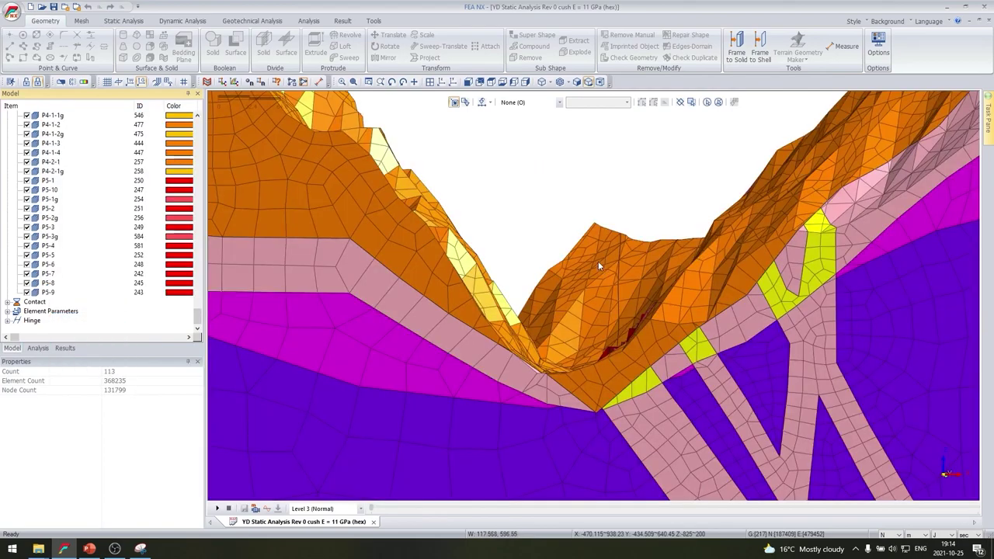
Step: Examine the foundation mesh from above, focusing on the excavated valley and abutments around the dam site
scroll(594, 252, up, 5)
scroll(582, 233, down, 8)
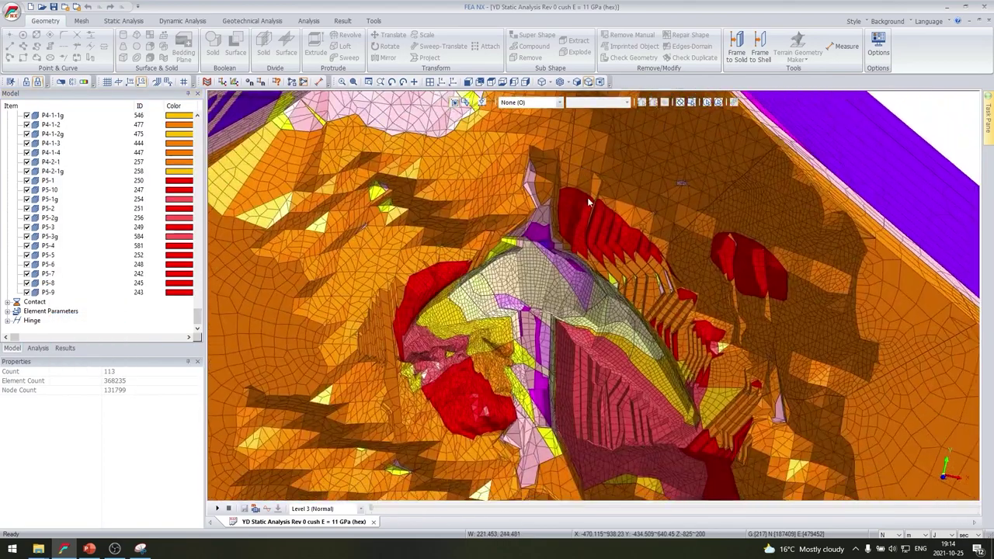
scroll(575, 276, up, 6)
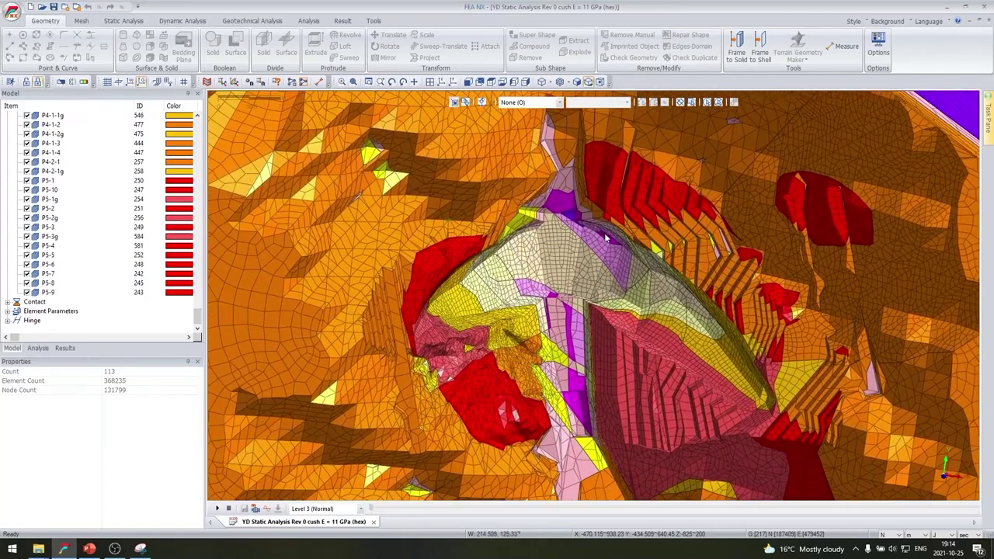
middle_drag(605, 237, 602, 218)
scroll(562, 220, up, 3)
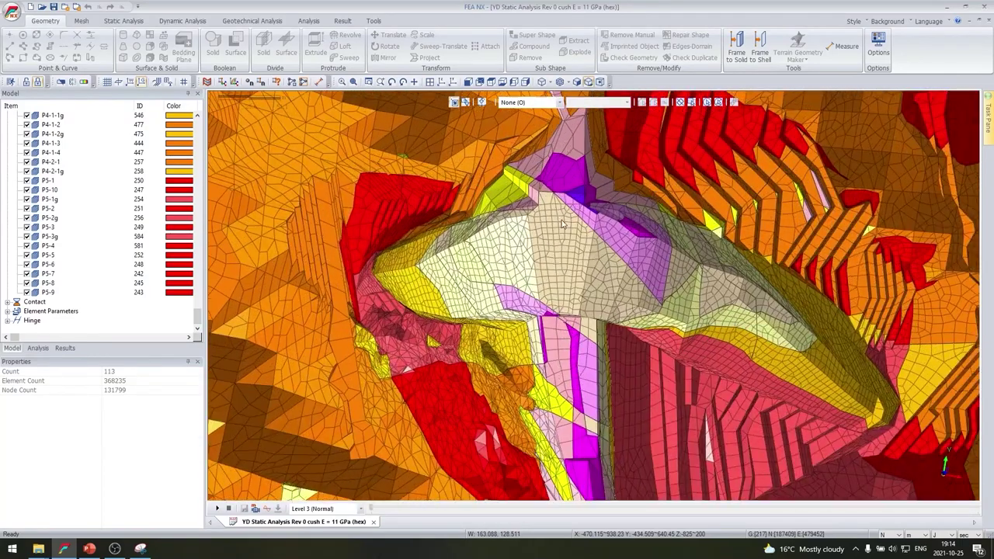
middle_drag(616, 259, 604, 265)
scroll(582, 257, up, 1)
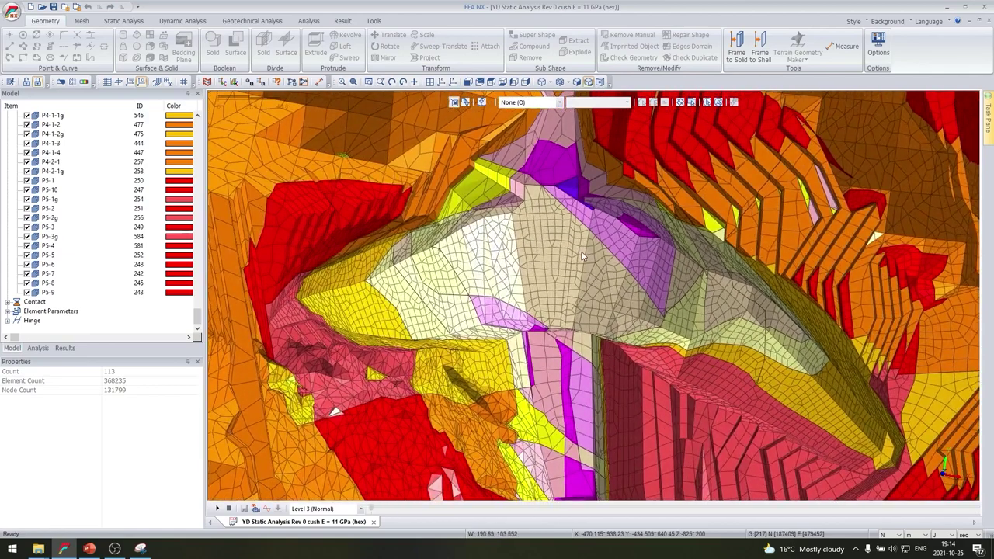
scroll(582, 256, down, 1)
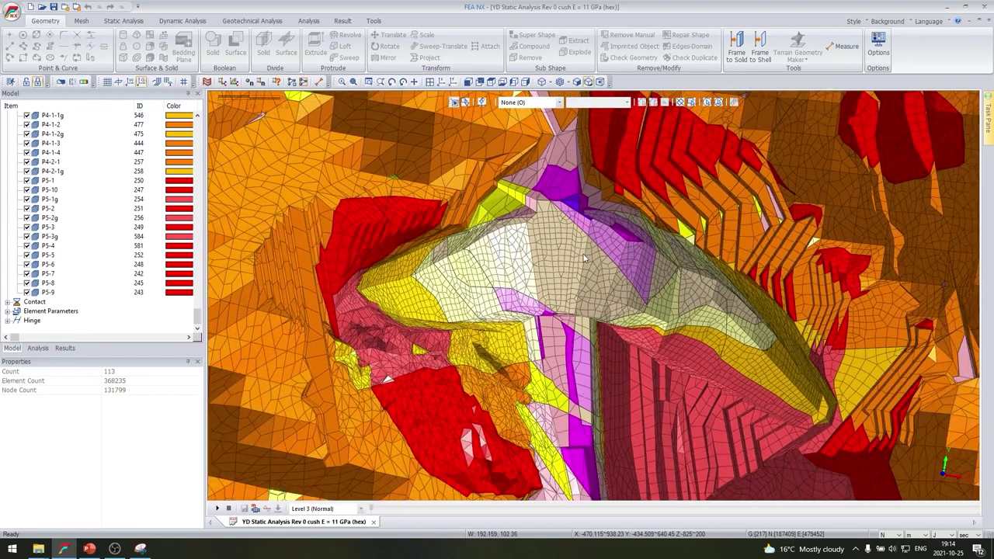
scroll(583, 257, down, 3)
scroll(191, 294, up, 5)
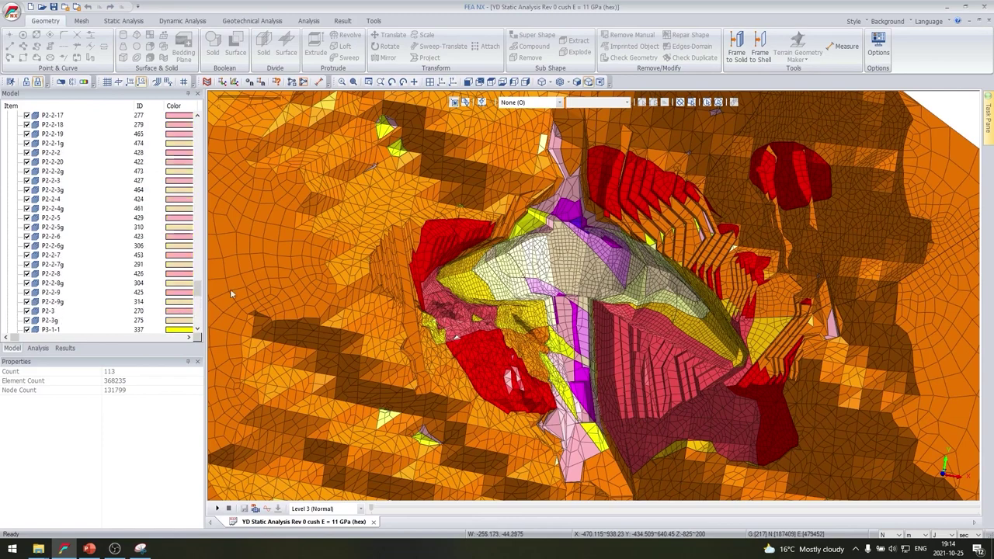
Step: Return to the start of the mesh set list and enlarge the model tree
drag(191, 293, 207, 148)
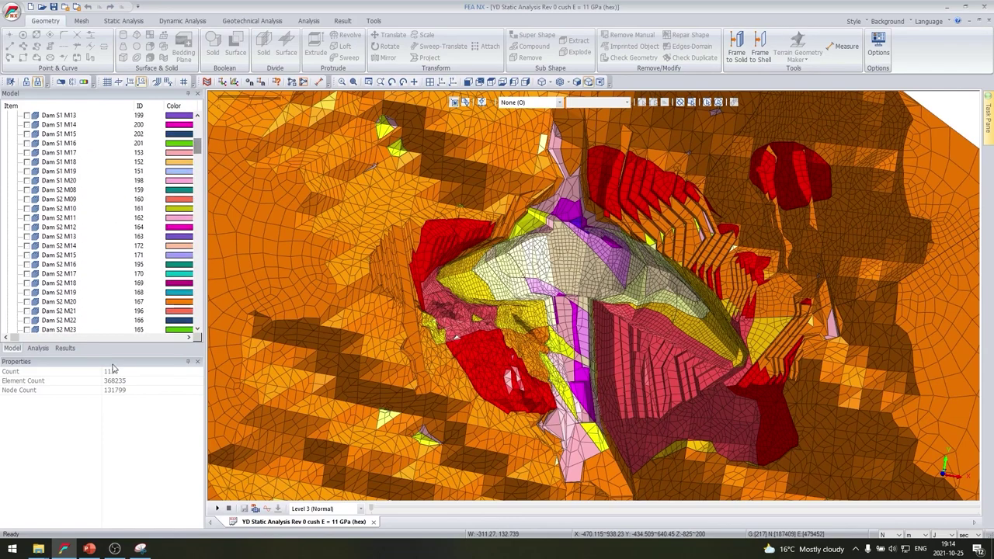
drag(119, 355, 120, 409)
scroll(78, 248, up, 8)
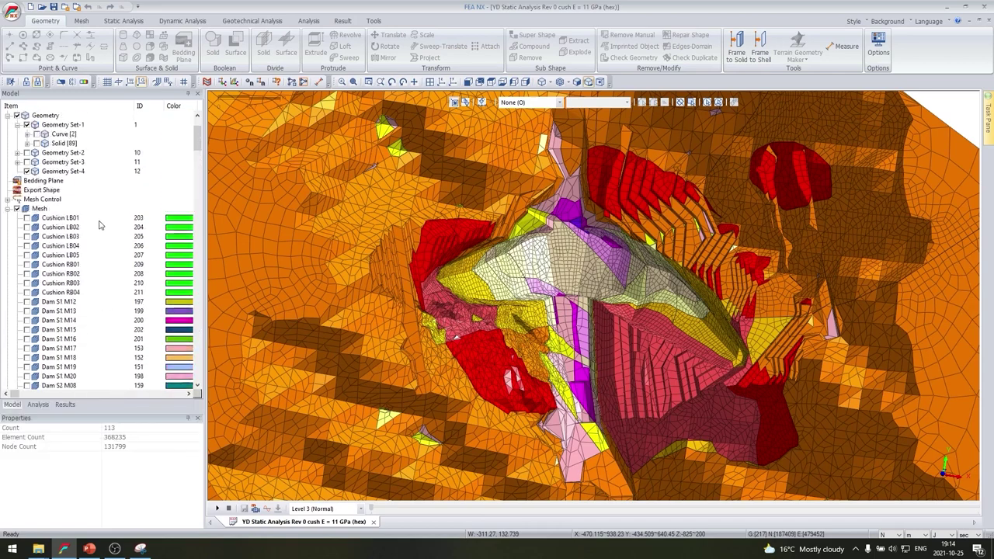
Step: Show only the dam mesh sets from Dam S1 M12 through Dam Spillway M18 and view the dam from the front
click(73, 247)
scroll(75, 252, down, 15)
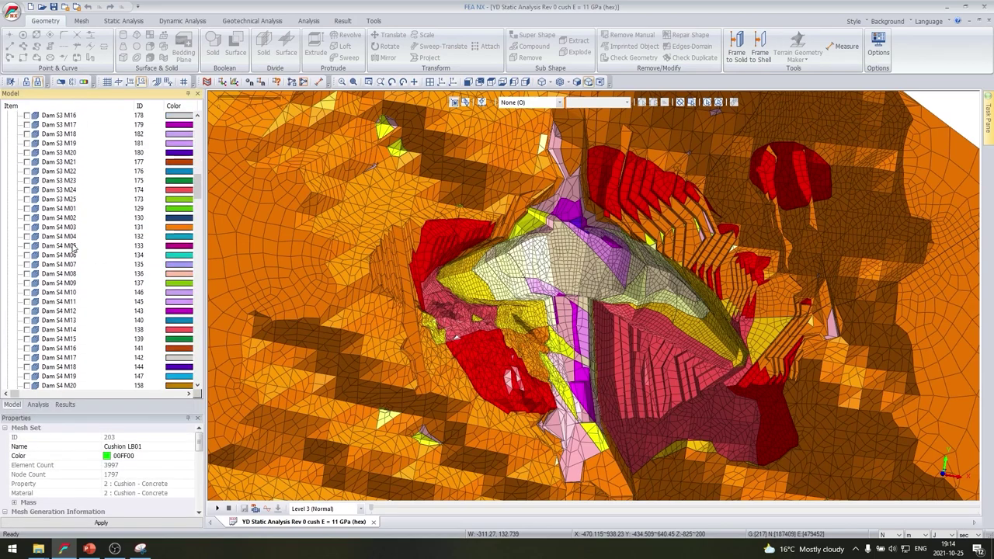
click(86, 312)
scroll(97, 315, up, 15)
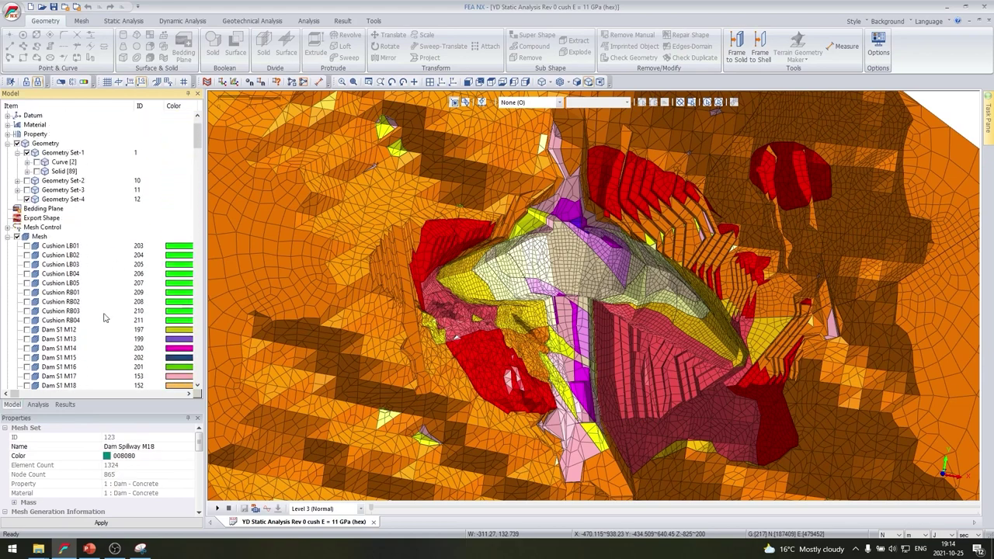
drag(70, 333, 70, 385)
right_click(65, 332)
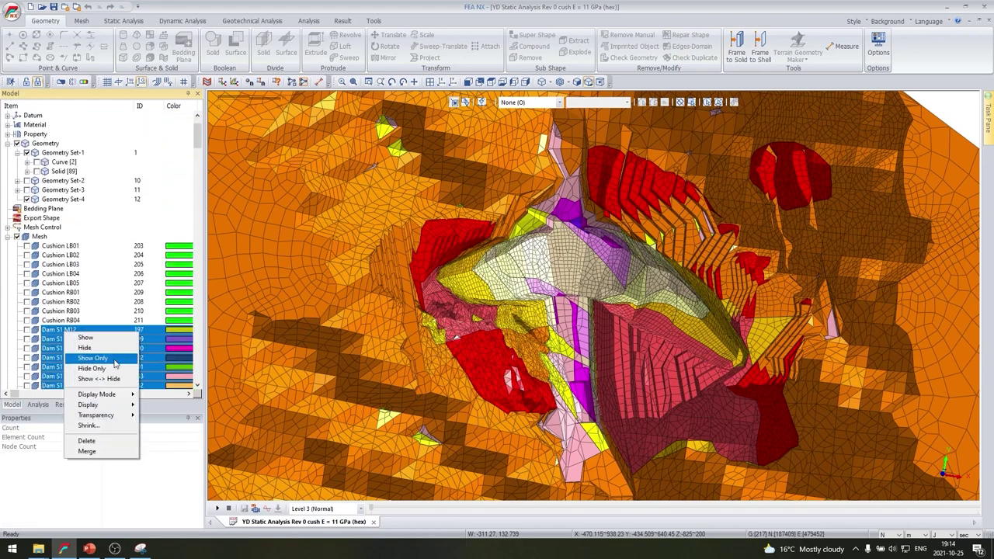
click(114, 360)
scroll(594, 239, down, 2)
middle_drag(594, 239, 576, 186)
scroll(576, 186, up, 3)
middle_drag(488, 209, 752, 264)
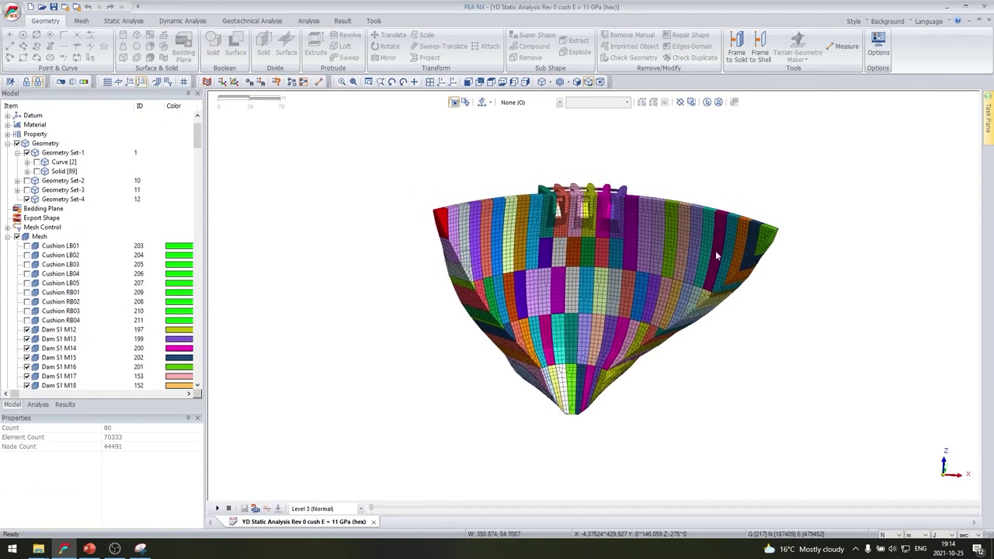
middle_drag(689, 256, 685, 256)
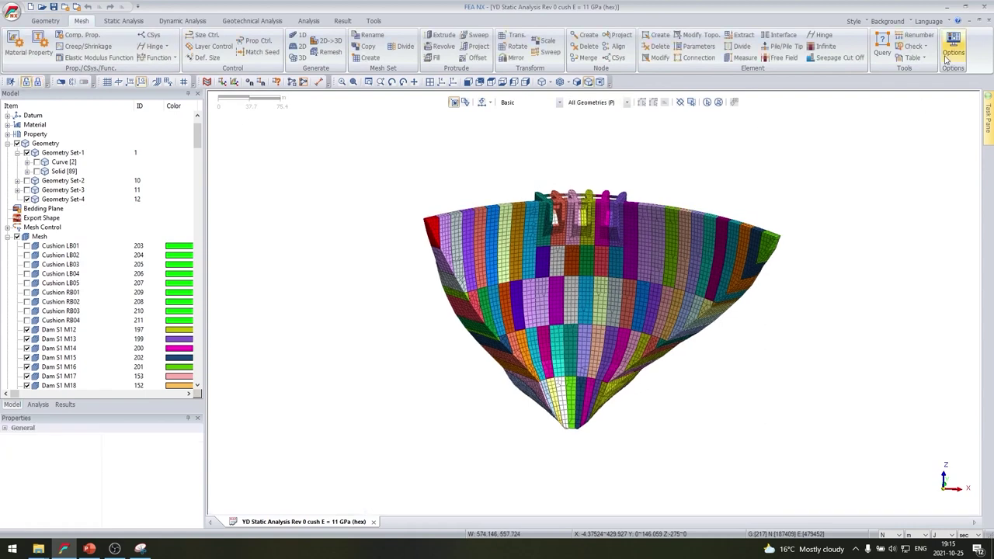
Step: Check the dam's mesh quality by aspect ratio only, with a threshold of 6, and inspect the flagged elements
click(920, 48)
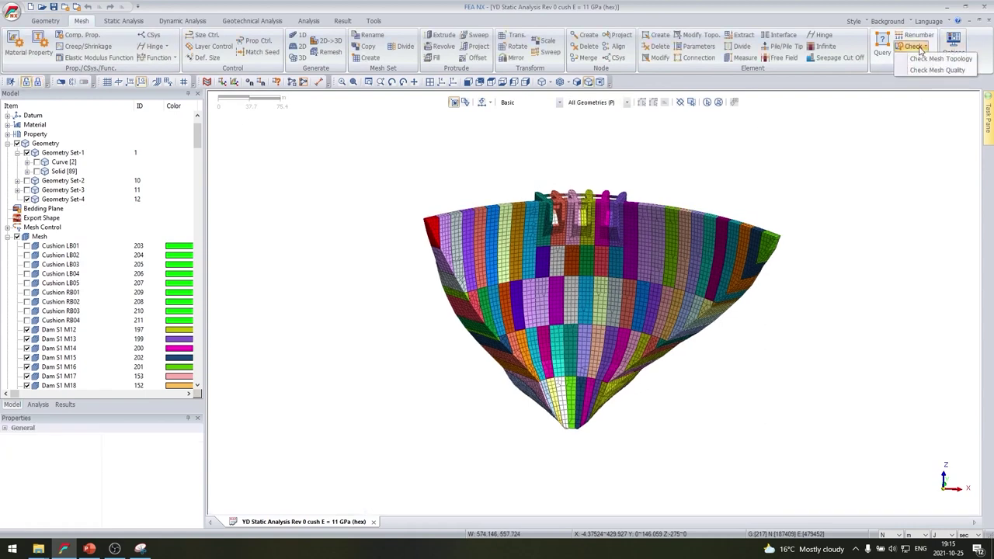
click(939, 70)
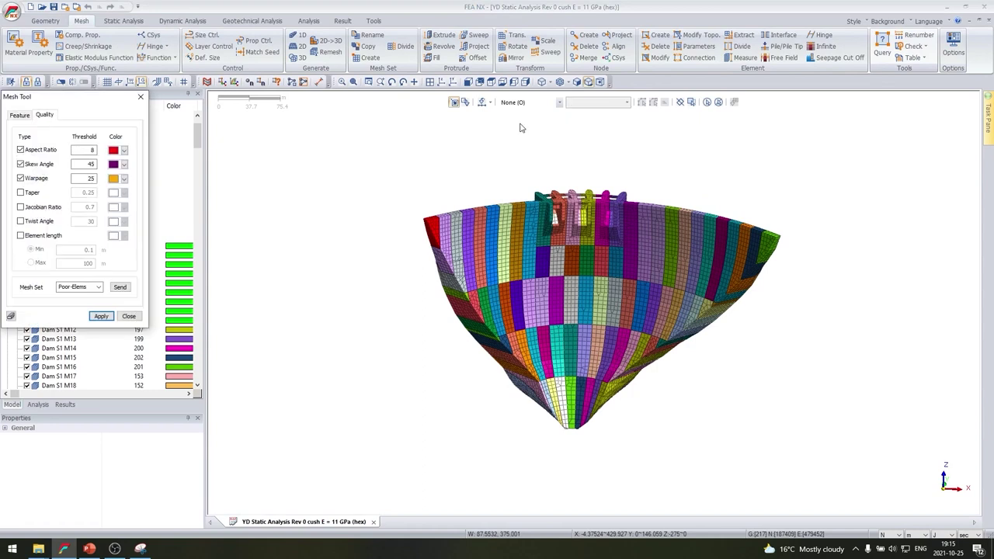
click(38, 165)
click(35, 179)
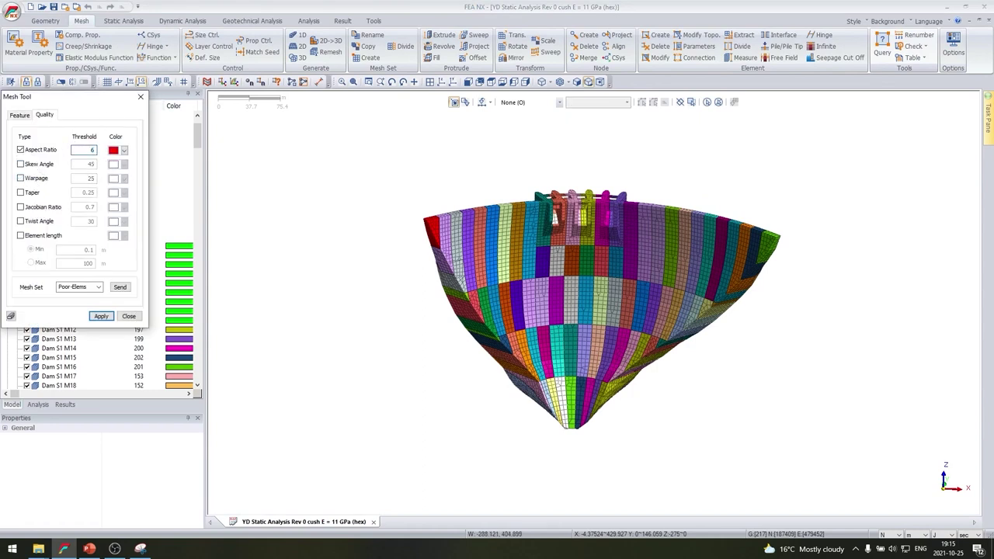
click(100, 317)
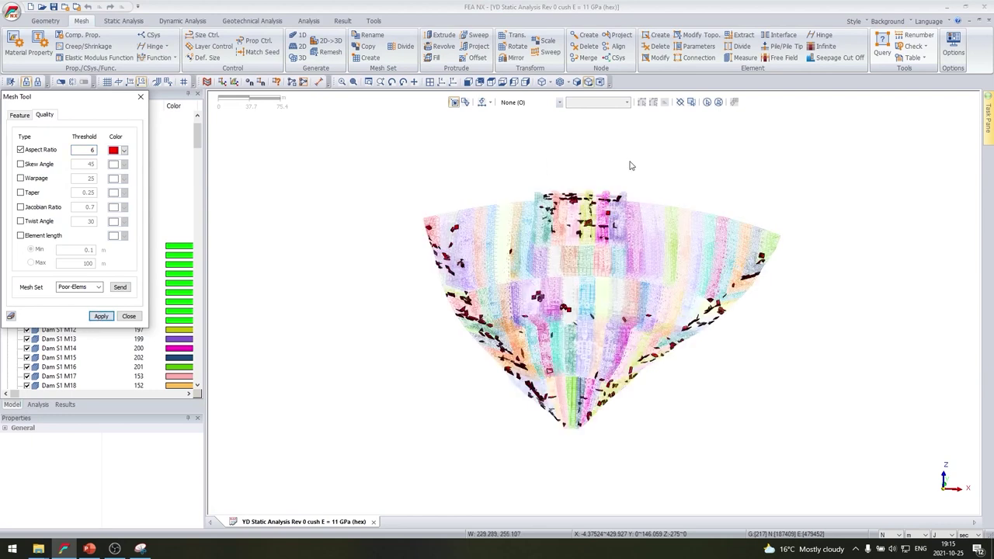
scroll(578, 229, up, 1)
middle_drag(576, 223, 602, 218)
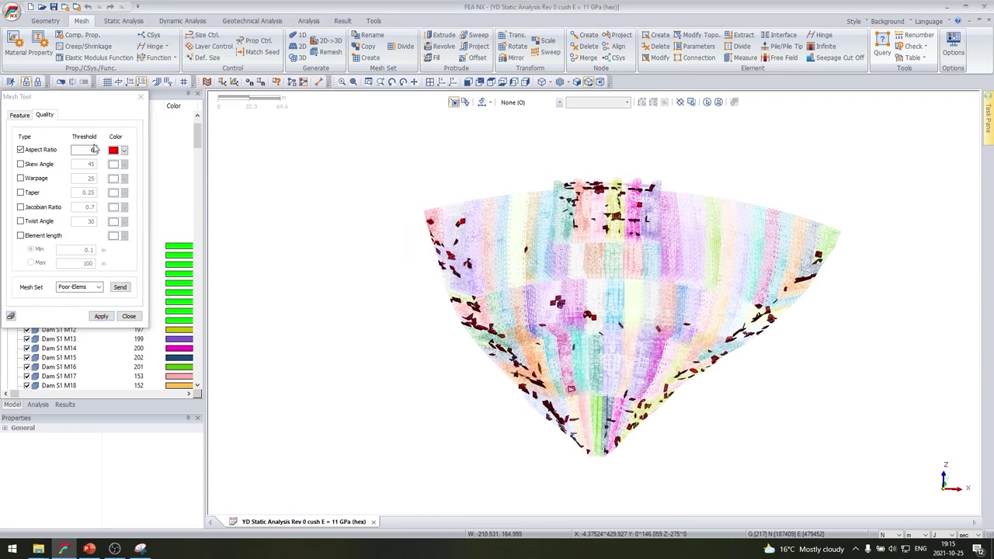
double_click(87, 150)
text(6)
scroll(688, 291, up, 2)
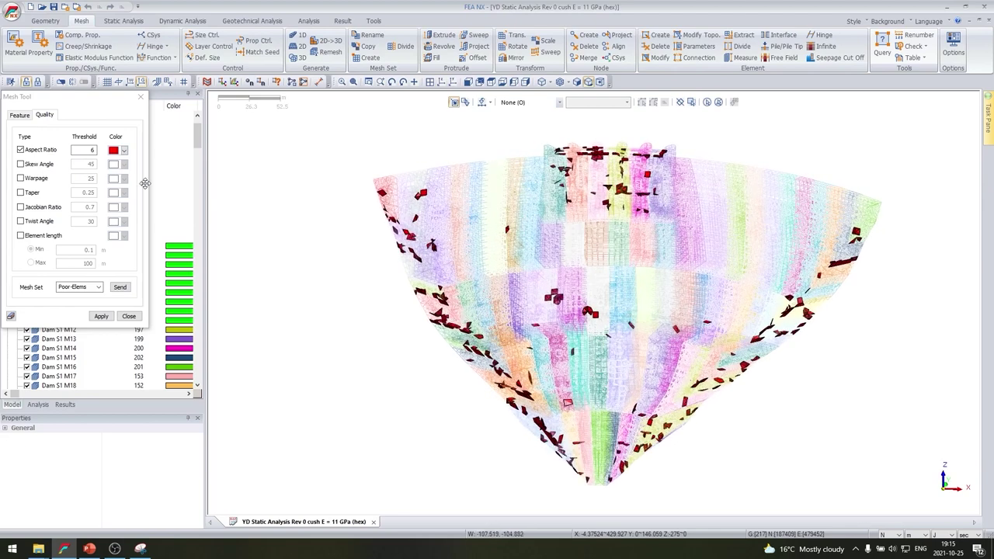
click(102, 156)
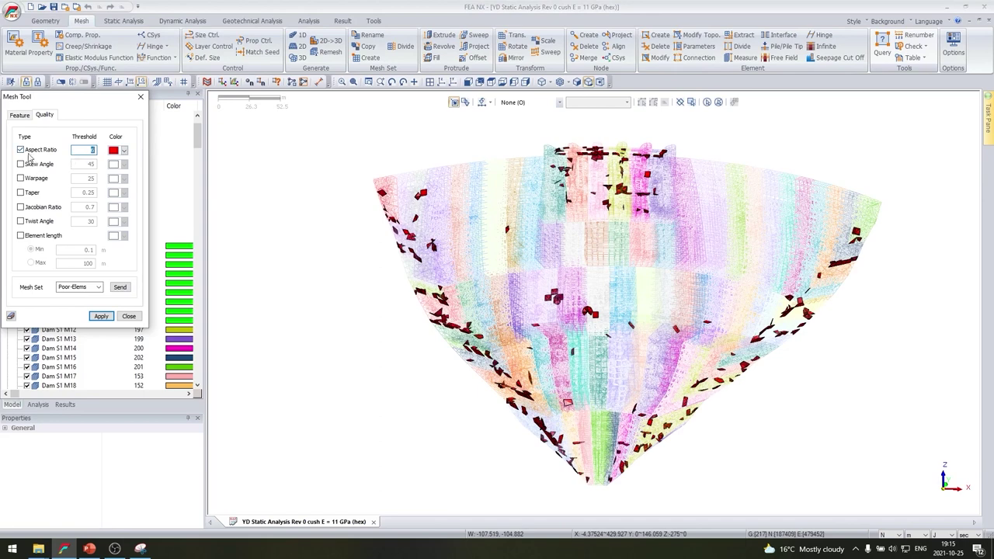
Step: Check the dam mesh by skew angle only, with a threshold of 60, and inspect the flagged elements
click(21, 150)
click(21, 164)
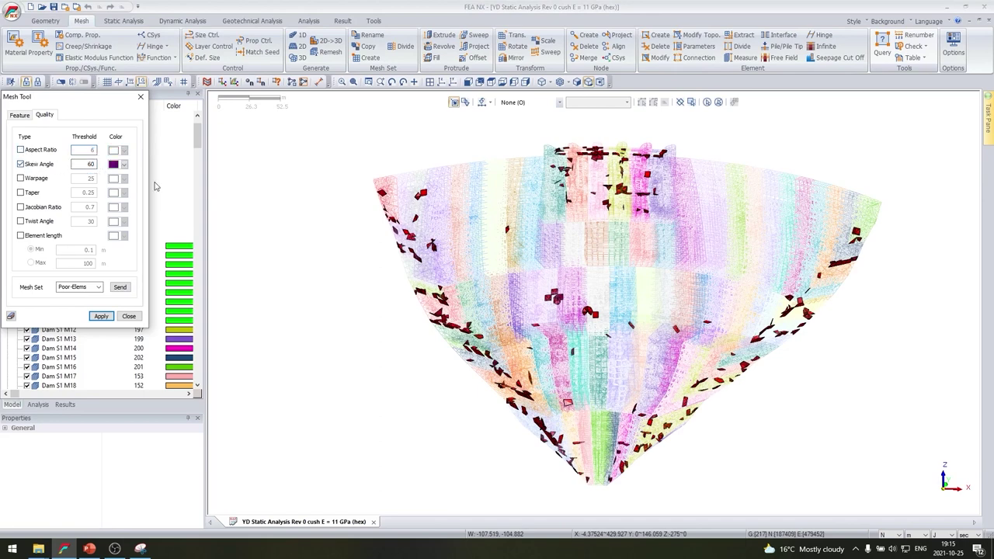
click(106, 317)
scroll(694, 239, down, 1)
mouse_move(650, 239)
middle_down()
mouse_move(648, 230)
mouse_move(658, 237)
middle_up()
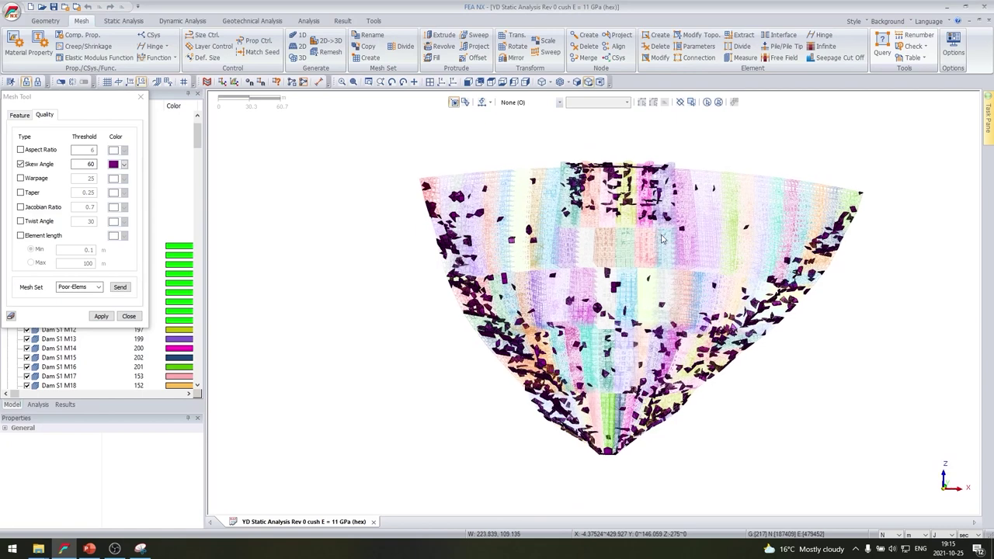
middle_drag(703, 259, 694, 284)
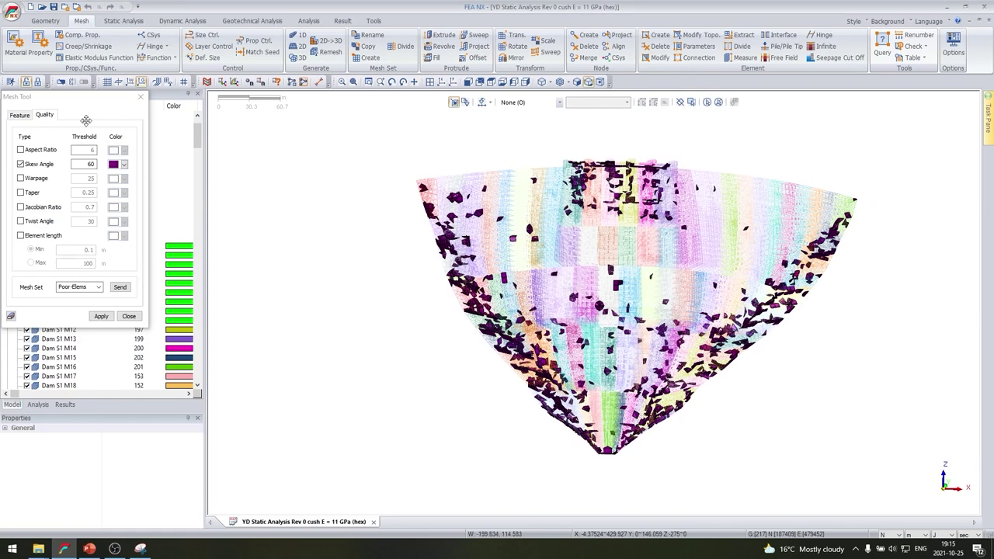
Step: Check the dam mesh by warpage only, with a threshold of 25
click(21, 164)
click(20, 179)
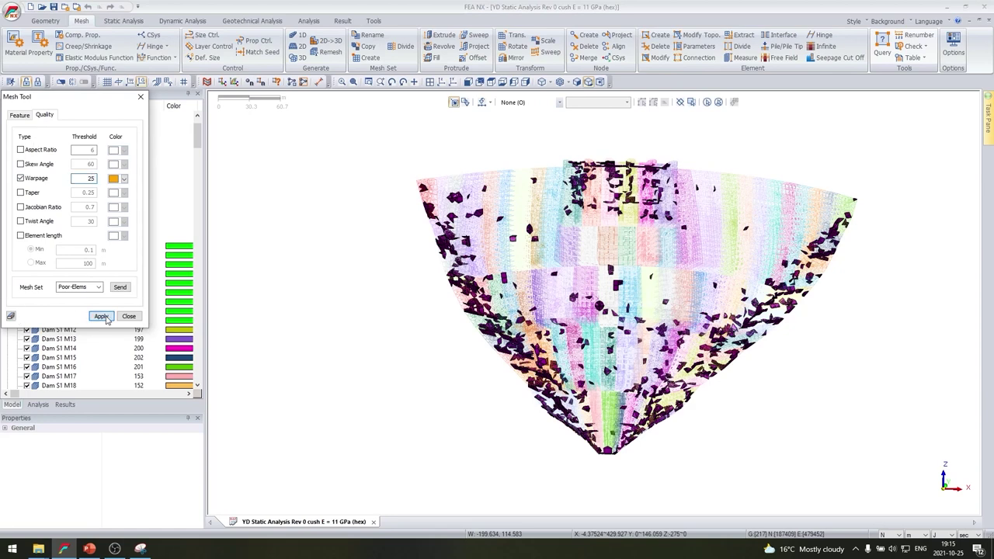
click(101, 316)
Step: Check the dam mesh by taper only, with a threshold of 0.5
click(34, 178)
click(33, 192)
double_click(88, 193)
text(0)
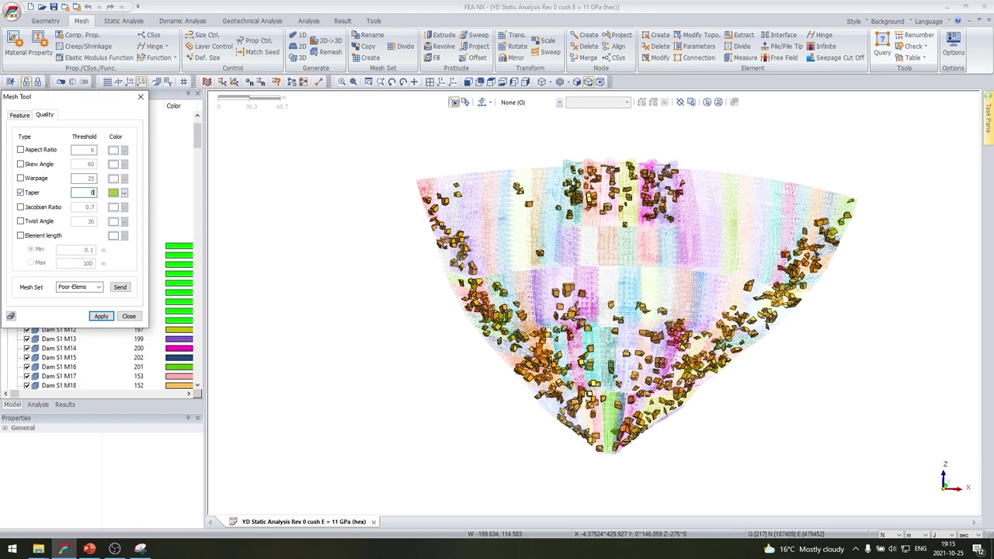
click(101, 316)
click(736, 283)
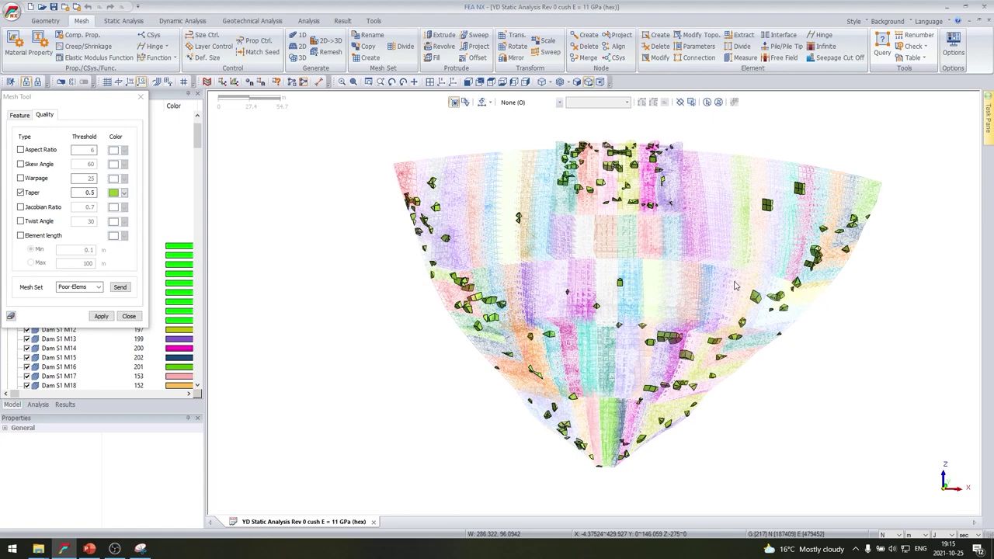
Step: Check the dam mesh by Jacobian ratio only, with a threshold of 0.3, and end the mesh quality check
click(38, 207)
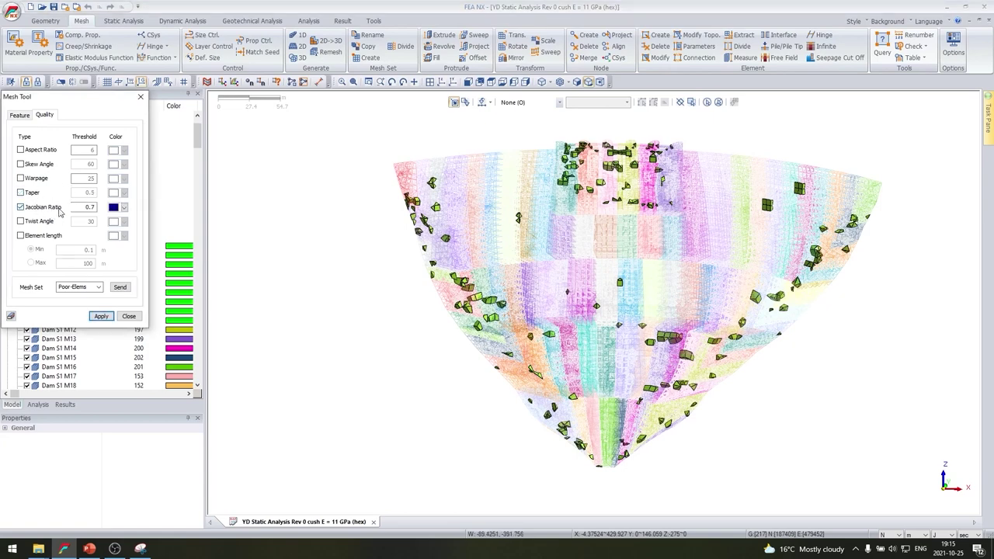
text(0.3)
click(101, 316)
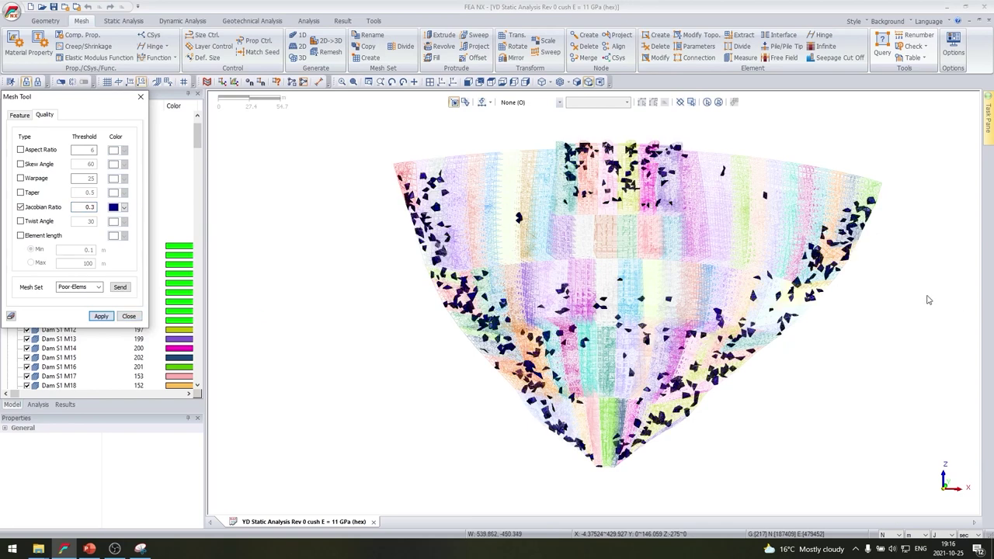
scroll(637, 291, down, 3)
middle_drag(668, 280, 685, 271)
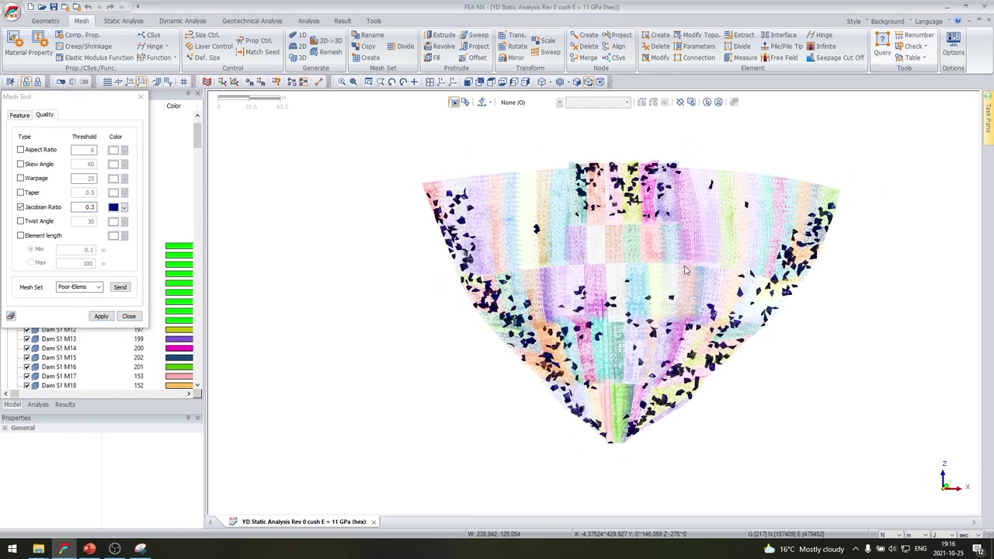
click(128, 316)
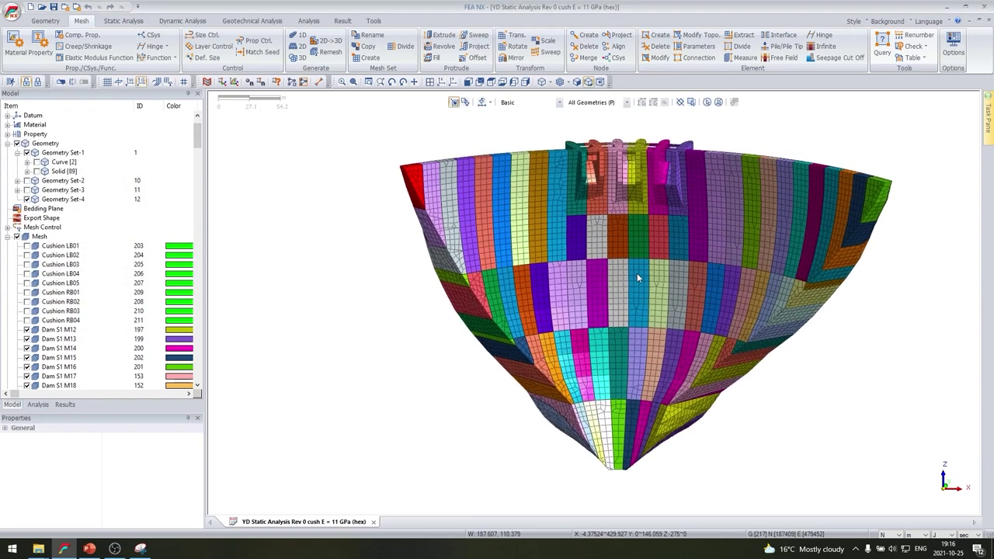
Step: Examine the dam face's element mesh up close, below the spillway openings
middle_drag(637, 272, 597, 207)
scroll(596, 207, up, 1)
scroll(612, 268, up, 1)
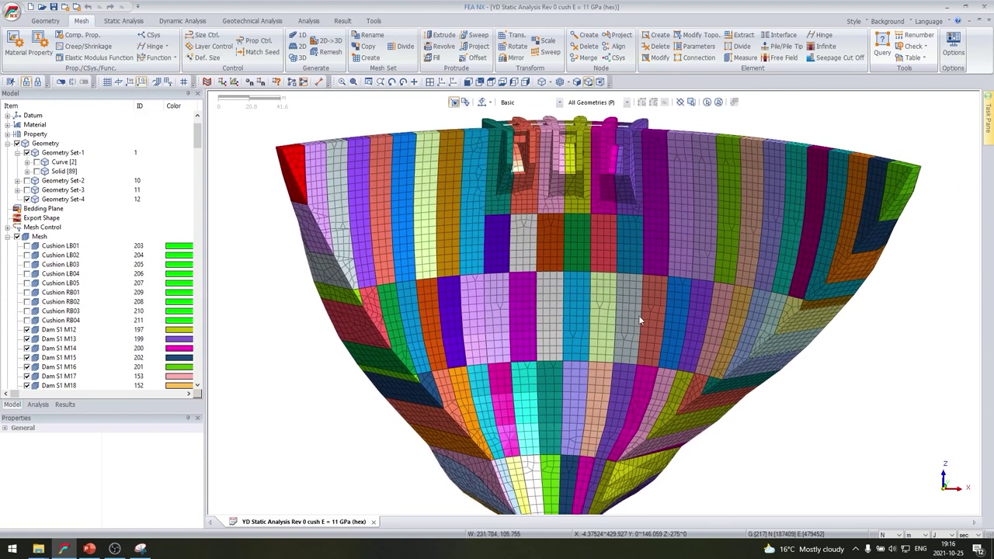
scroll(582, 244, up, 4)
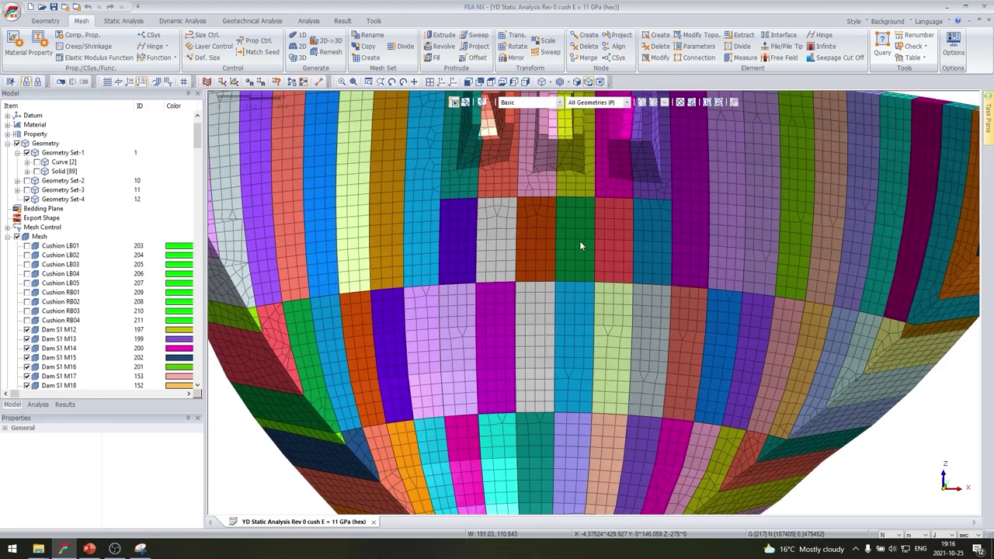
Step: Display all mesh sets so the dam is shown together with its cushions and full rock foundation
scroll(593, 250, up, 2)
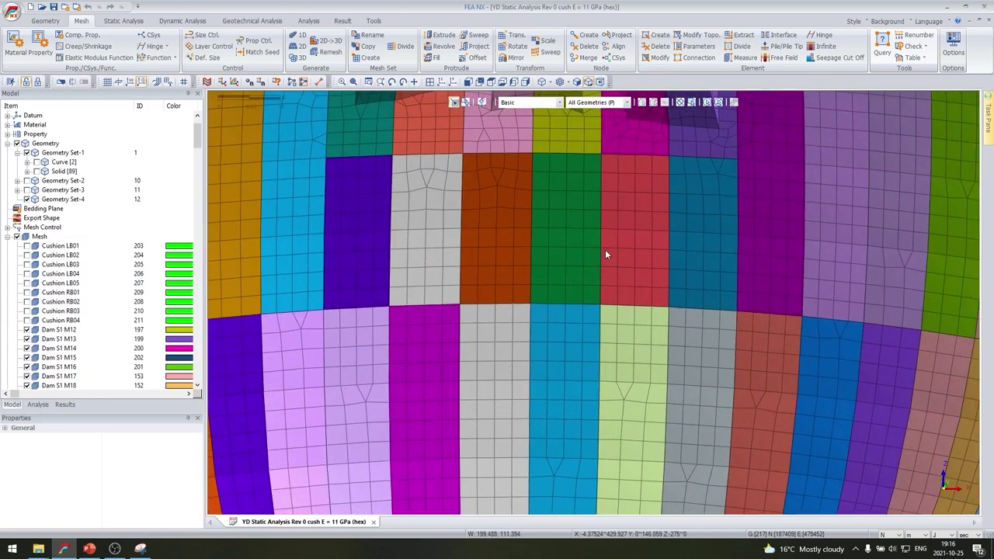
scroll(605, 253, down, 5)
scroll(590, 274, down, 6)
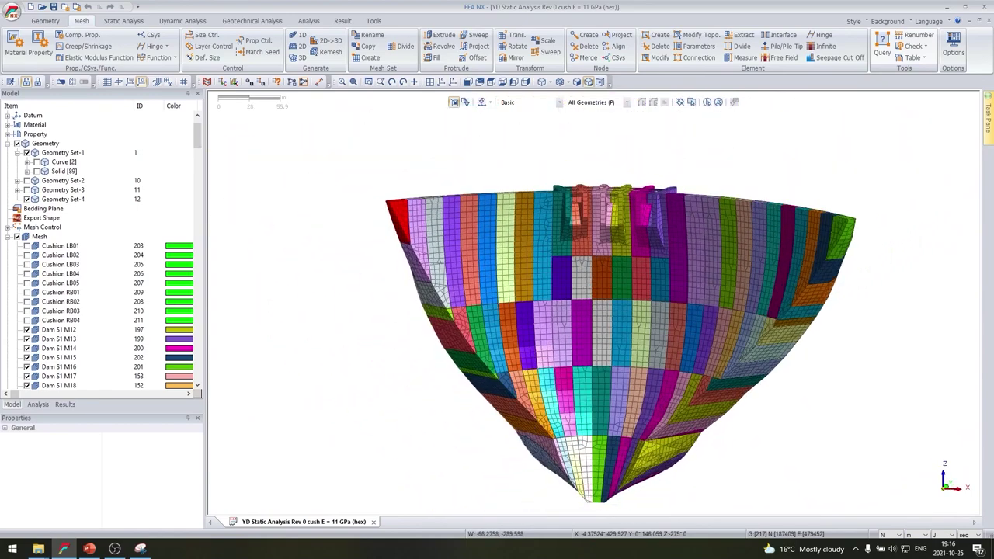
click(18, 237)
click(17, 236)
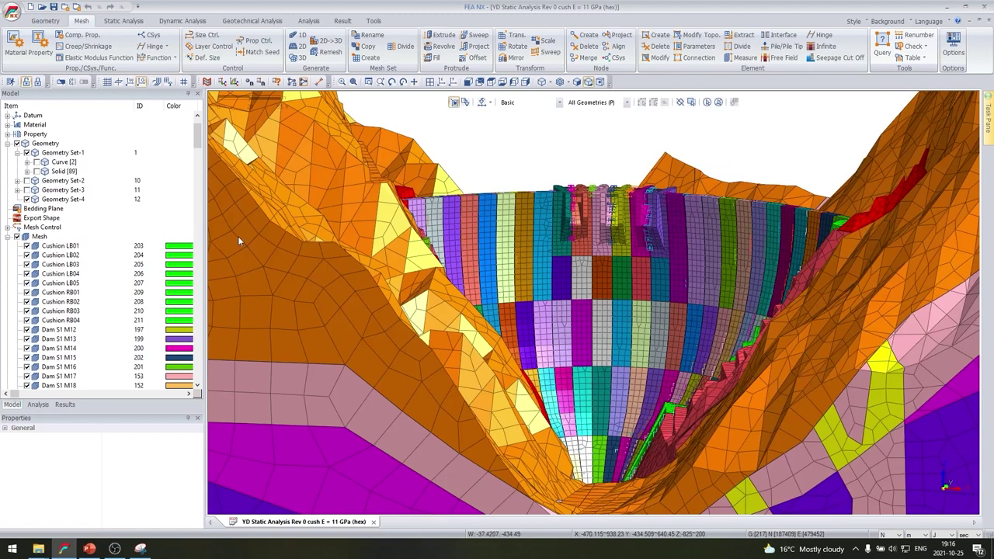
scroll(243, 236, down, 4)
scroll(556, 311, down, 5)
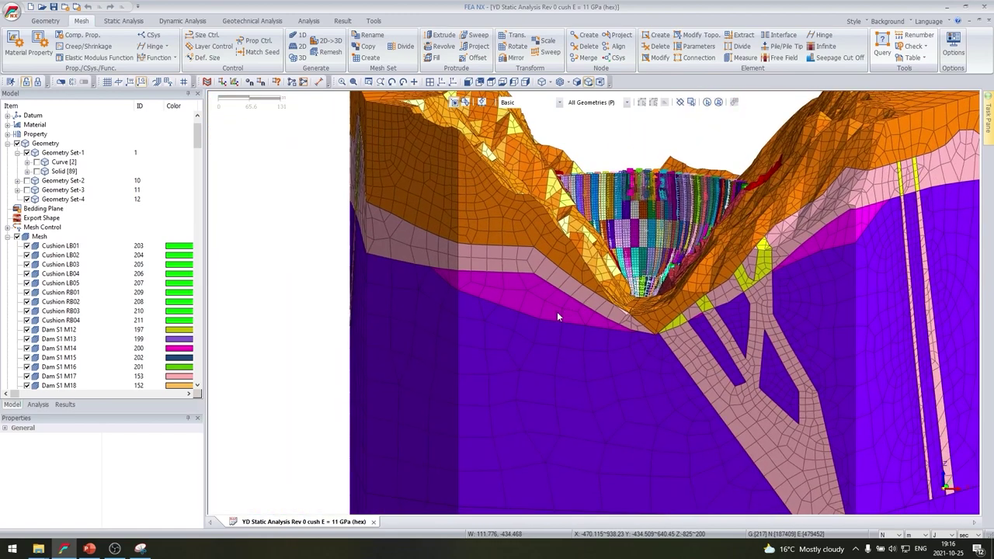
Step: Display the boundary conditions, inspect the constraints on the foundation block's sides and base, and hide them again
click(38, 404)
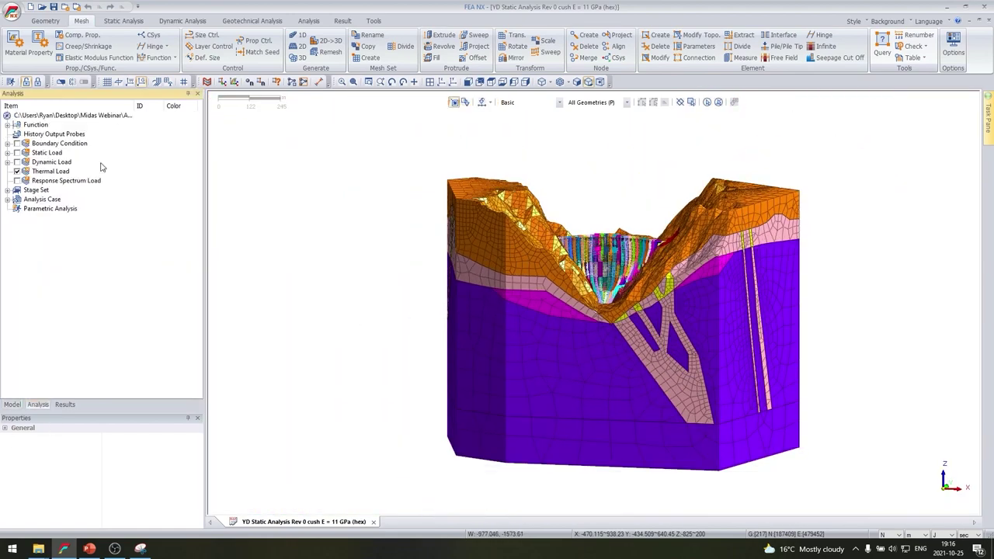
click(17, 144)
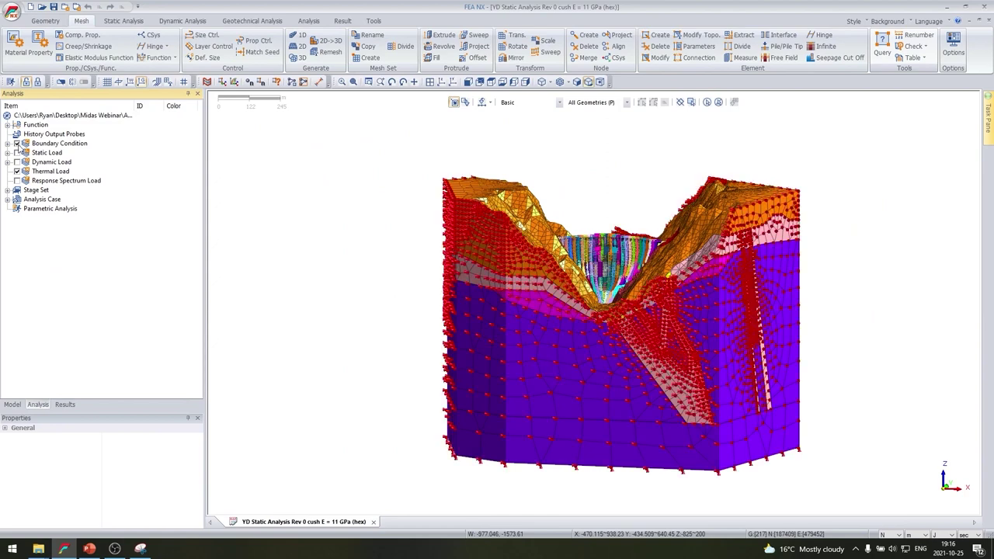
middle_drag(802, 297, 708, 292)
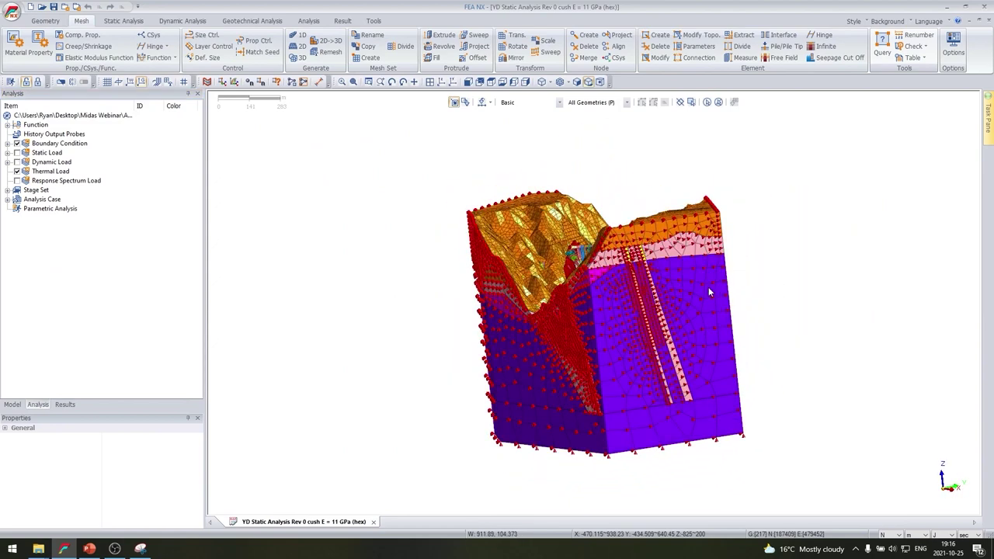
mouse_move(516, 313)
middle_down()
mouse_move(557, 323)
mouse_move(548, 351)
mouse_move(585, 356)
mouse_move(623, 270)
mouse_move(954, 377)
middle_up()
middle_drag(742, 351, 675, 346)
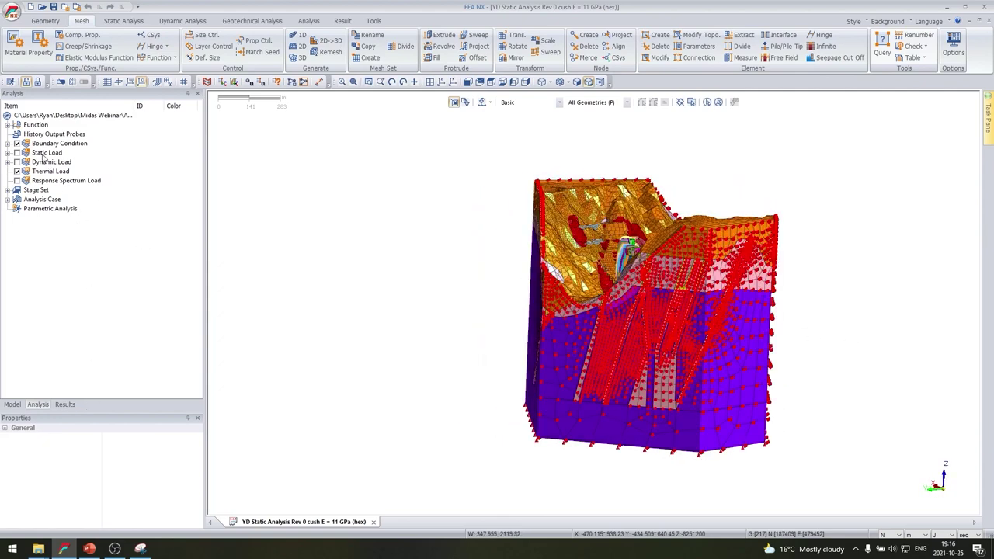
click(16, 144)
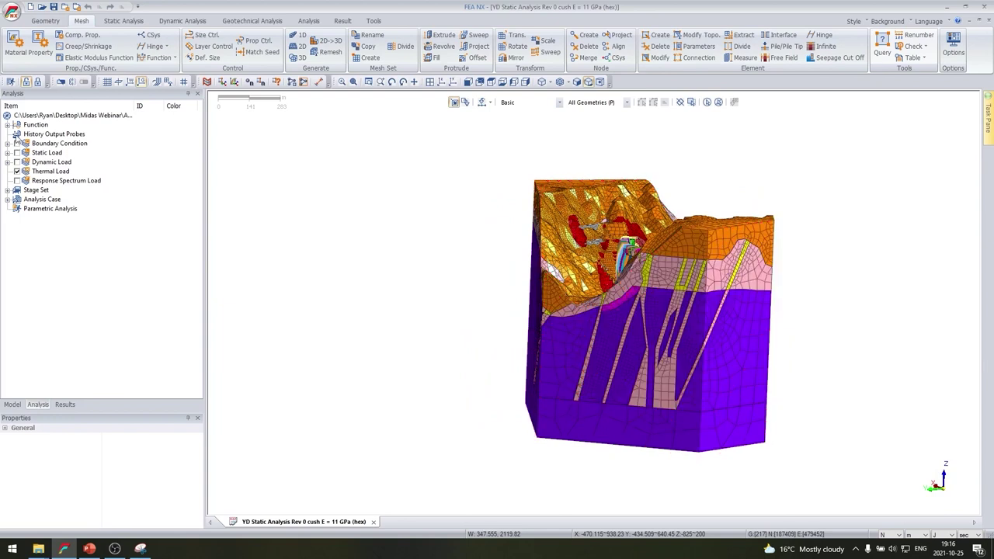
Step: Review the general function Hydro US LC1 FSL and close it without changes
click(7, 124)
click(17, 135)
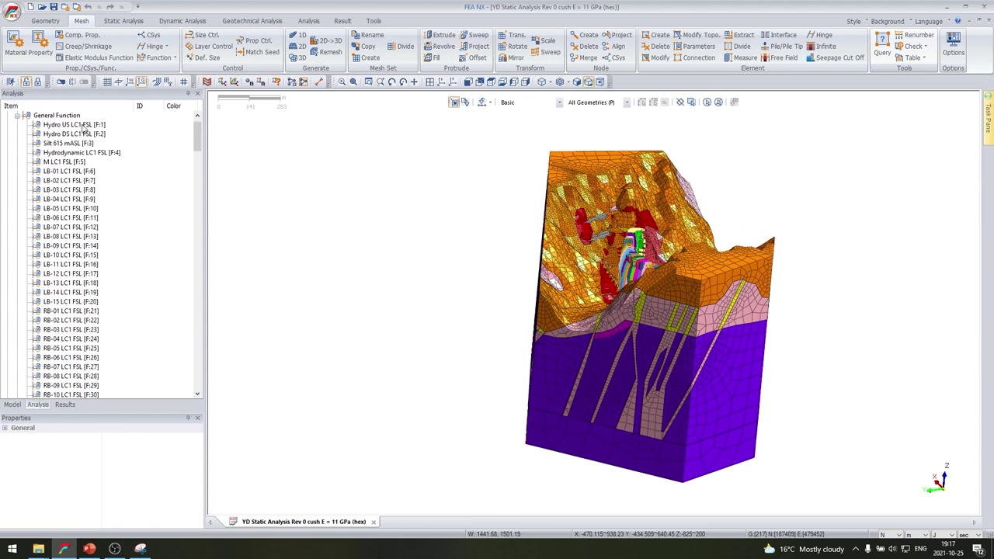
right_click(84, 126)
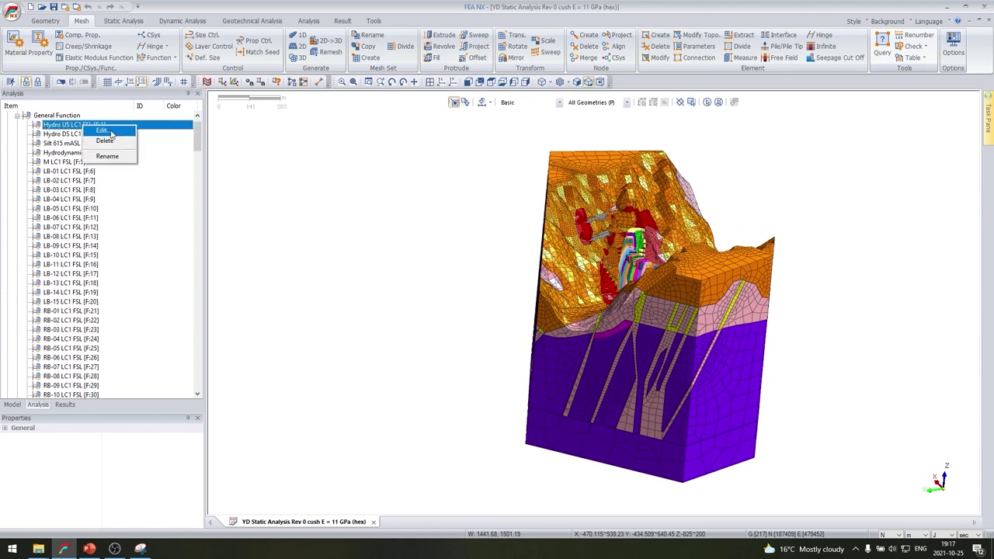
click(104, 130)
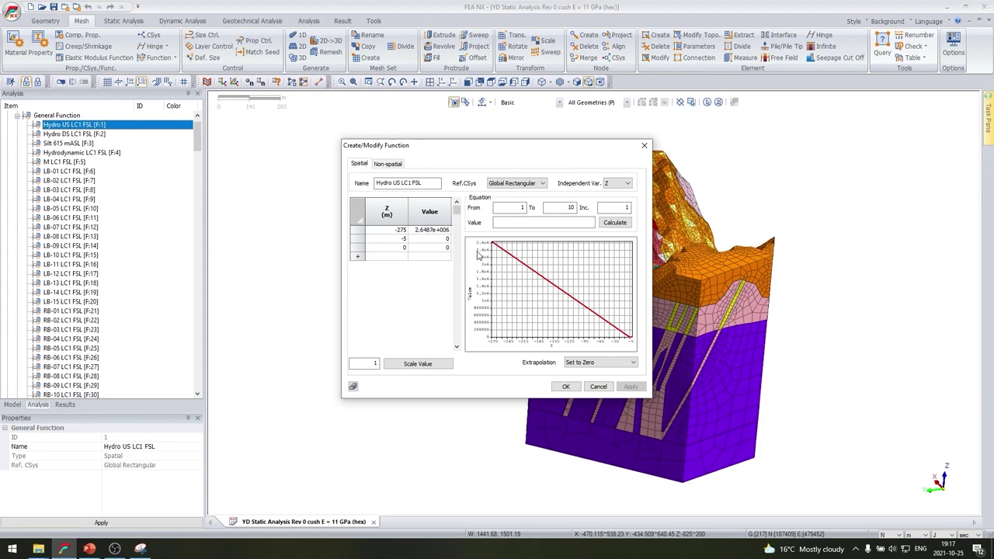
click(603, 388)
Step: Review the uplift function M LC1 FSL, close it without changes and collapse the function list
right_click(85, 135)
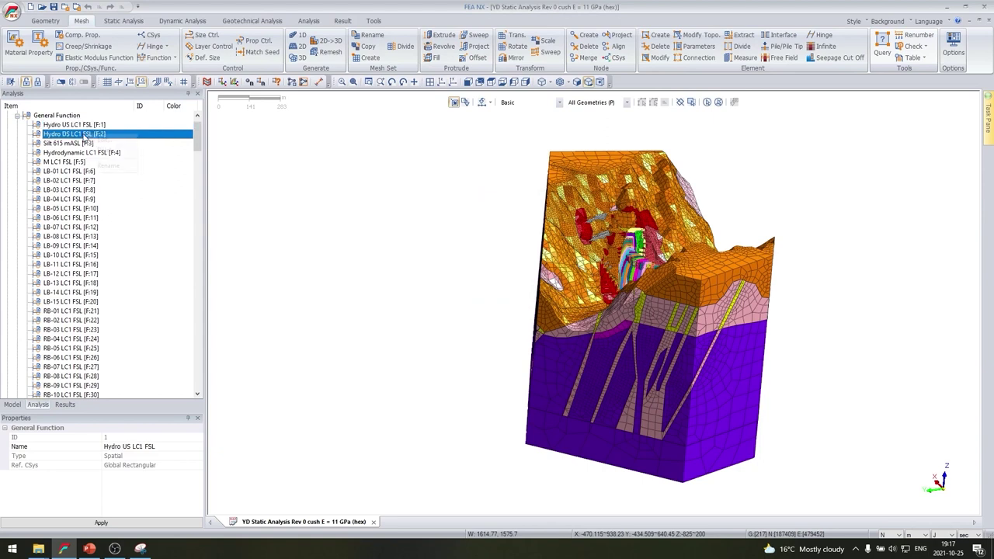
click(72, 144)
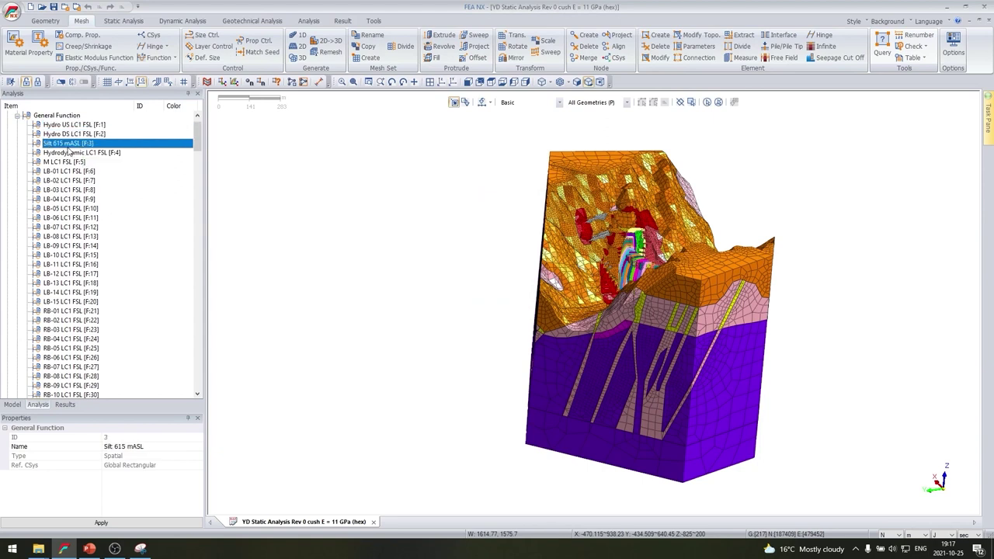
click(74, 162)
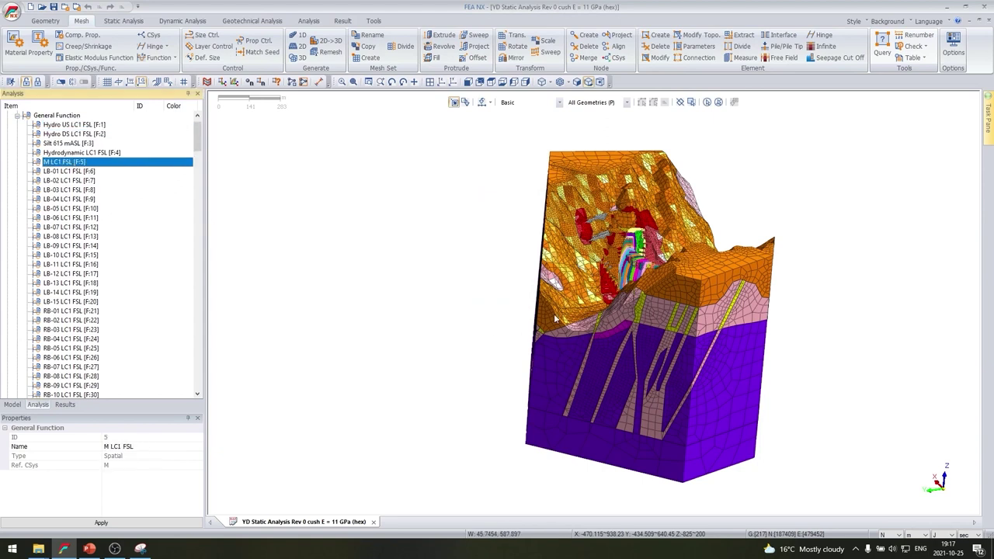
right_click(77, 165)
click(109, 170)
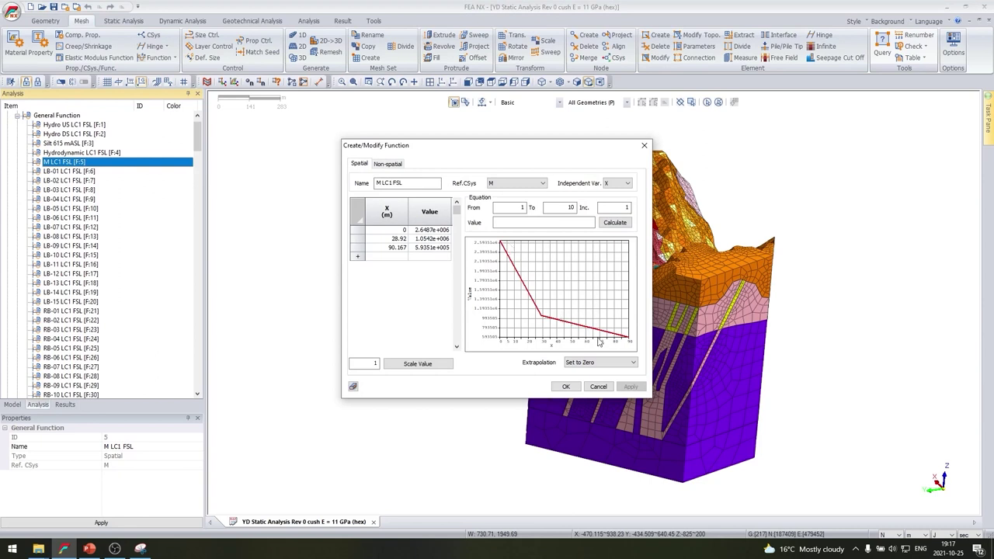
click(598, 387)
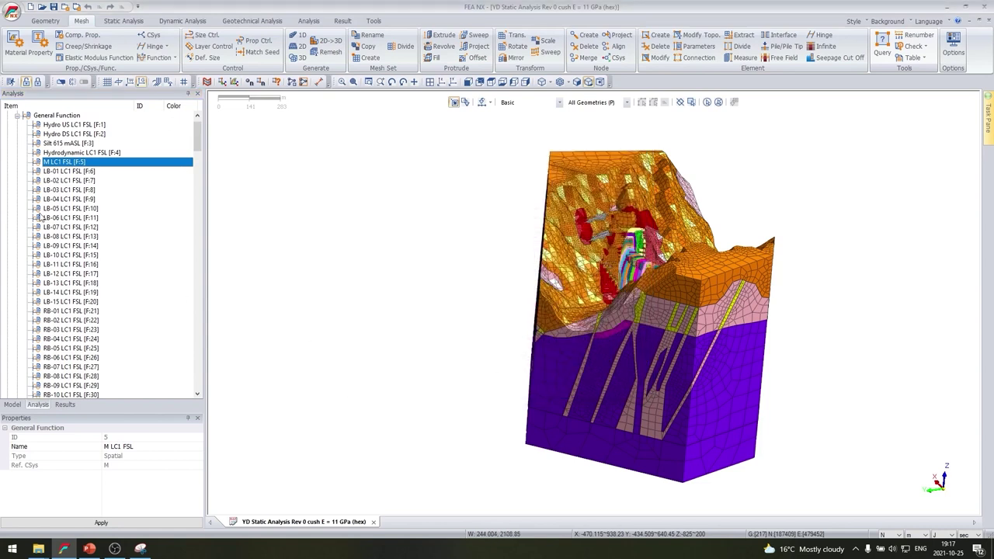
scroll(87, 197, up, 1)
click(18, 134)
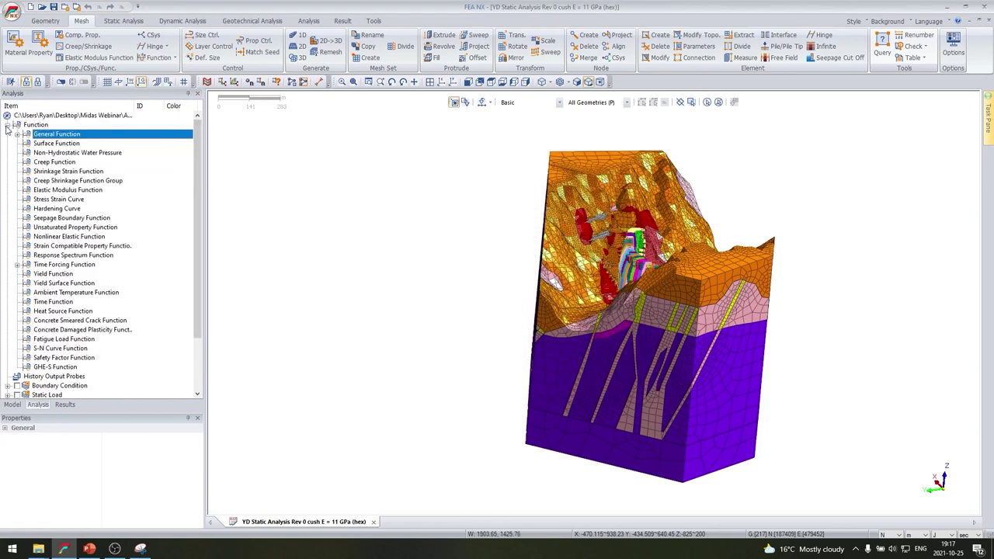
click(7, 126)
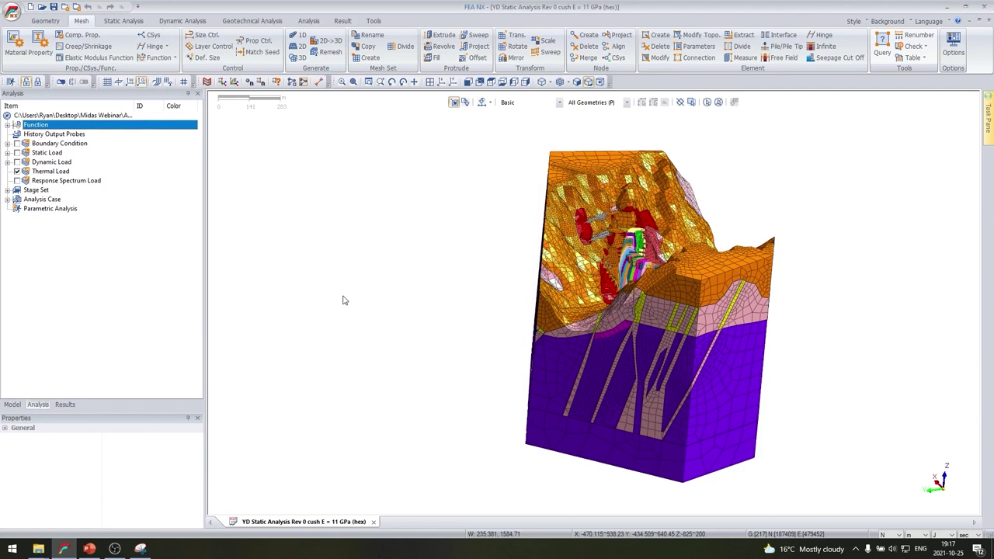
Step: Show only the mesh sets from Cushion LB01 through Dam Spillway M18, viewing the dam's upstream face
click(12, 405)
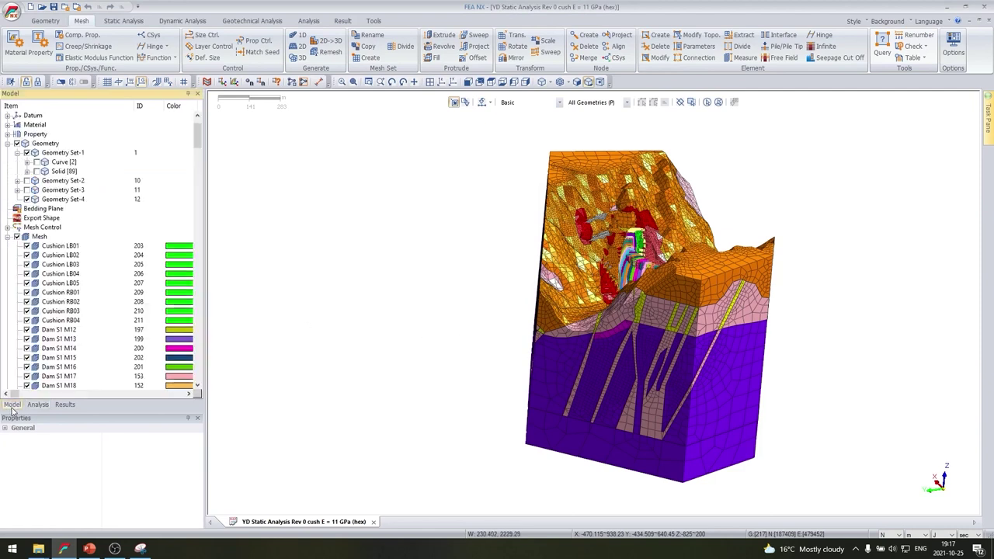
click(62, 245)
scroll(88, 281, down, 15)
scroll(151, 310, down, 3)
shift+click(78, 312)
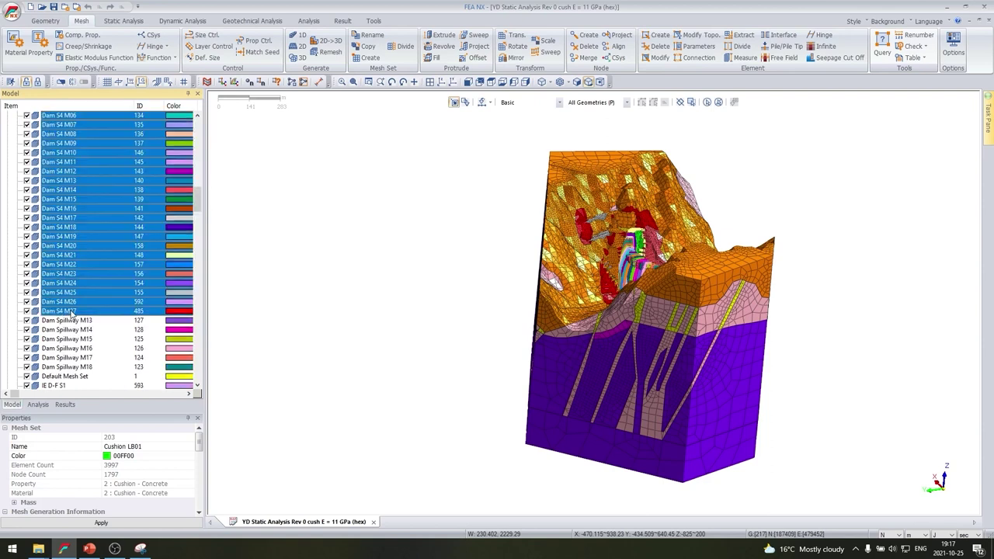
shift+click(86, 368)
right_click(85, 370)
click(113, 397)
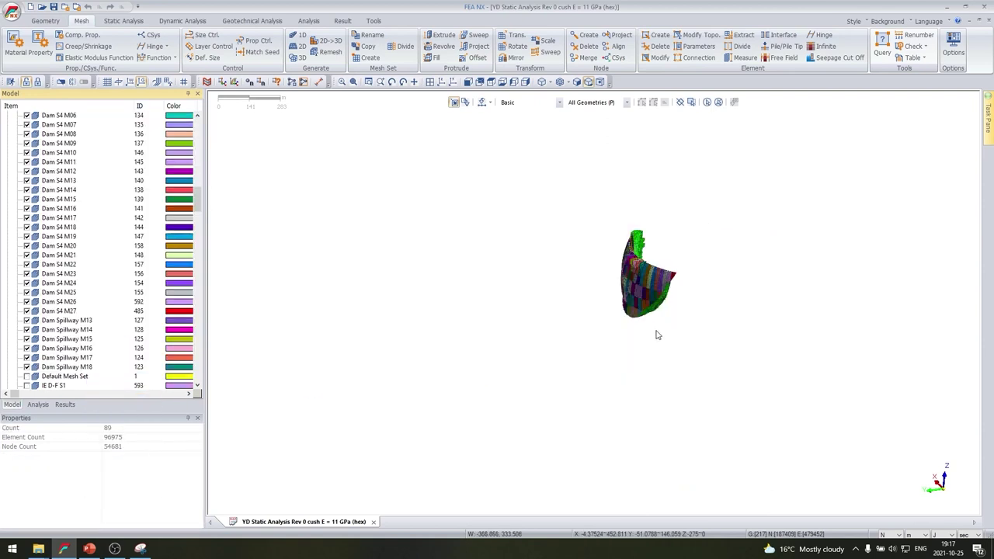
middle_drag(649, 330, 743, 309)
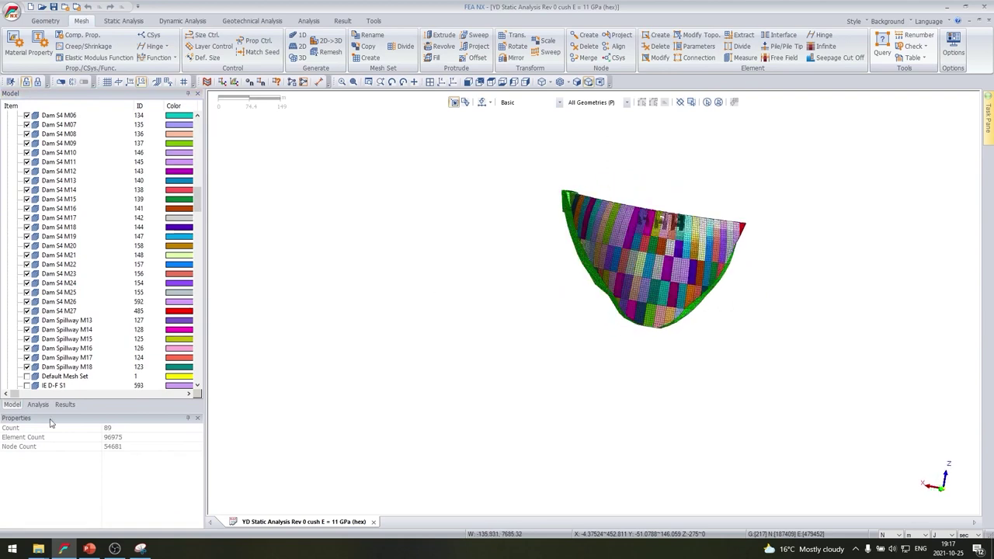
Step: Display the Gravity and Hydro US LC1 FSL static loads and inspect them on the dam's upstream face
click(45, 407)
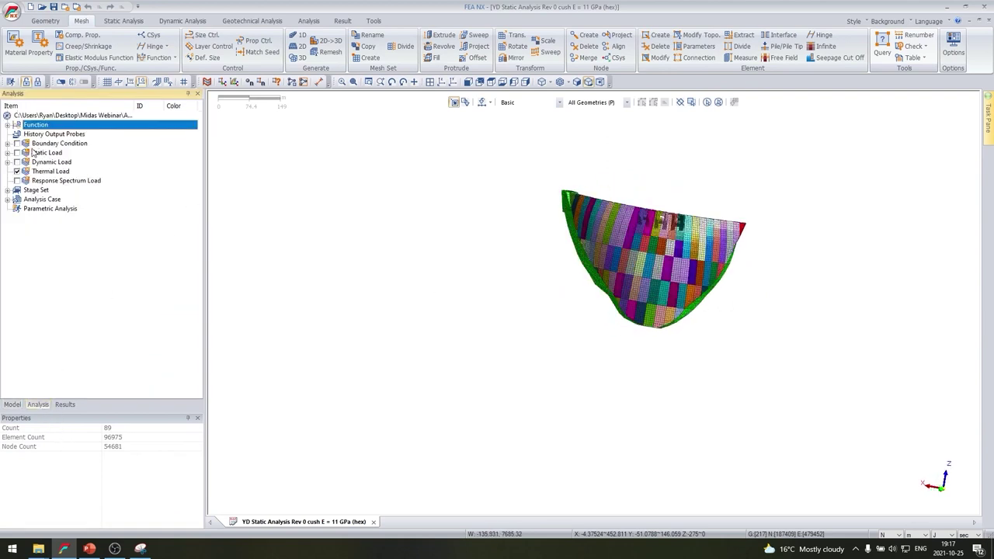
click(7, 152)
click(17, 161)
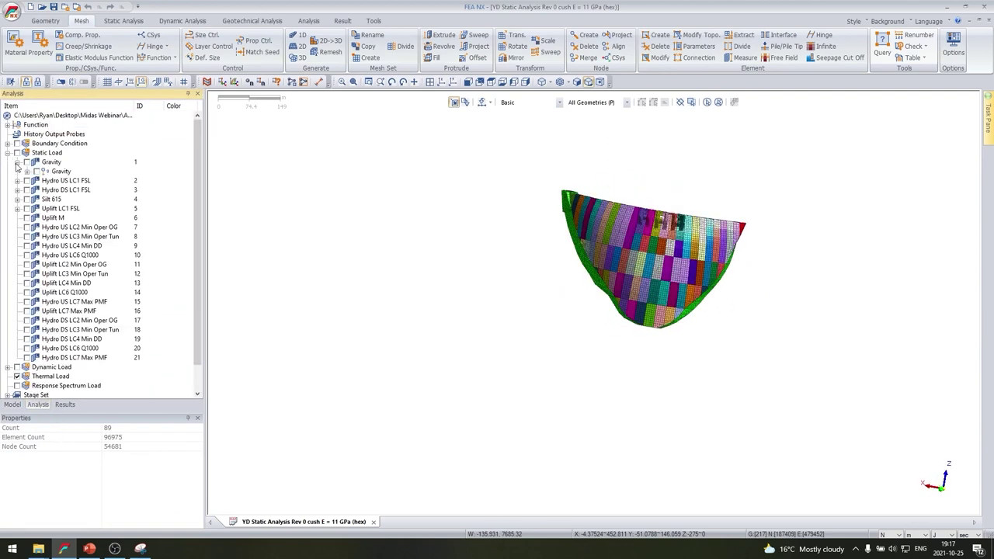
click(35, 171)
middle_drag(736, 266, 695, 374)
scroll(691, 324, up, 2)
middle_drag(619, 319, 658, 343)
middle_drag(605, 318, 680, 155)
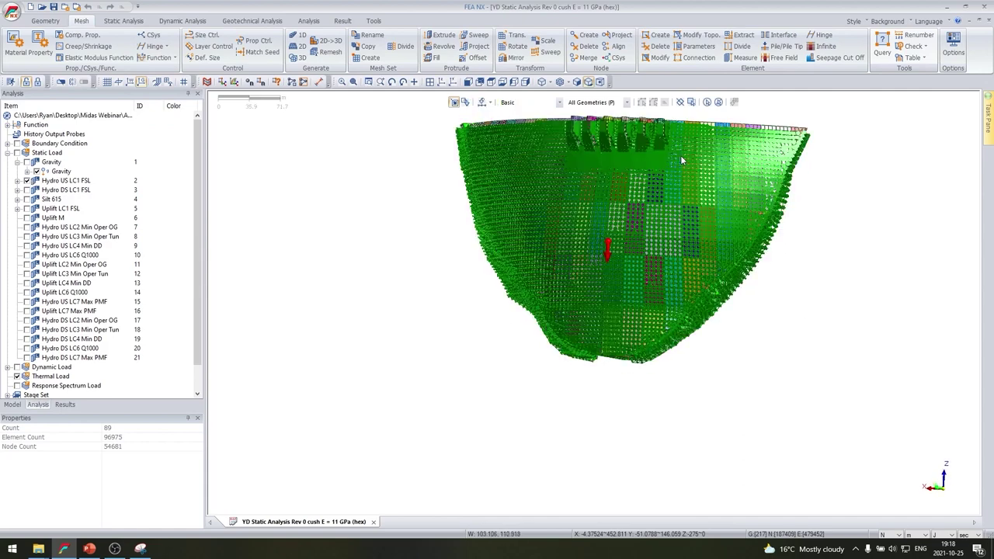
scroll(612, 281, up, 2)
middle_drag(667, 243, 655, 307)
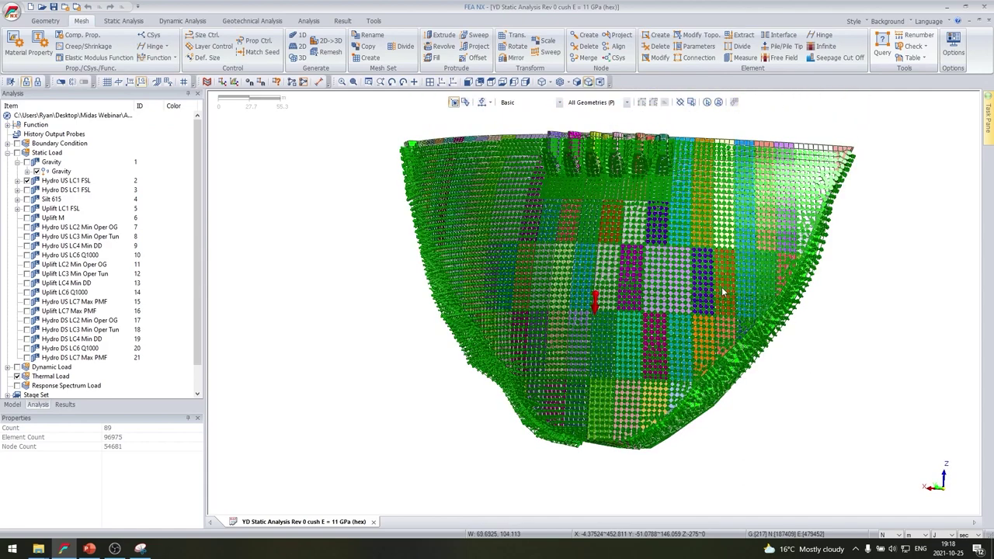
middle_drag(722, 290, 702, 292)
scroll(646, 348, down, 2)
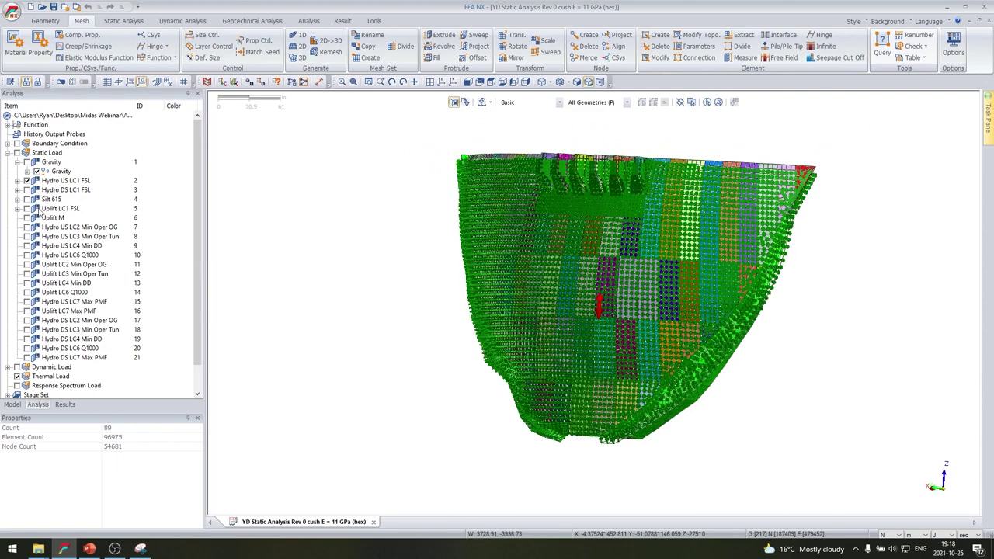
Step: Display the M and LB01 FSL pressures of the Uplift LC1 FSL load set on the dam's underside
click(18, 208)
click(28, 218)
middle_drag(575, 436, 664, 250)
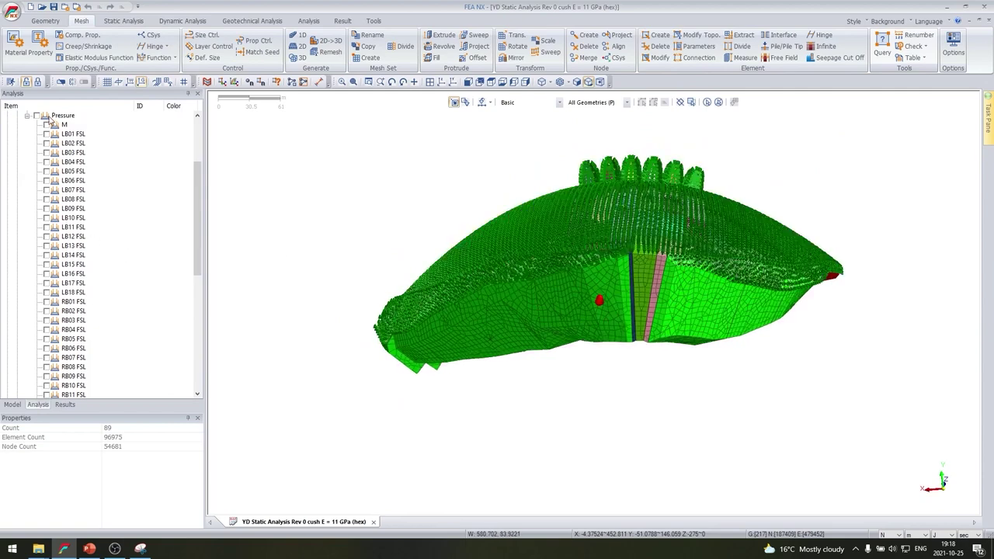
middle_drag(586, 403, 686, 295)
scroll(680, 291, up, 1)
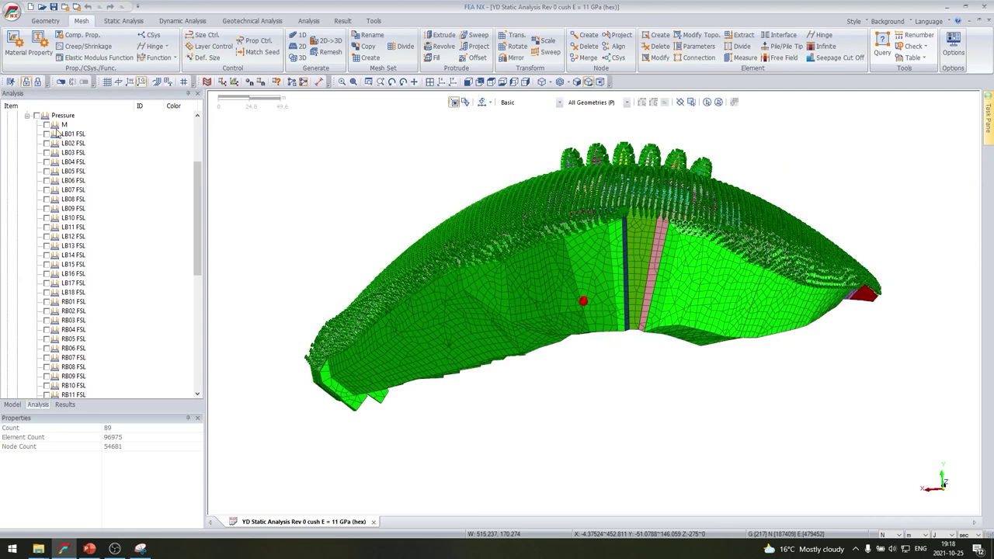
click(47, 134)
click(46, 133)
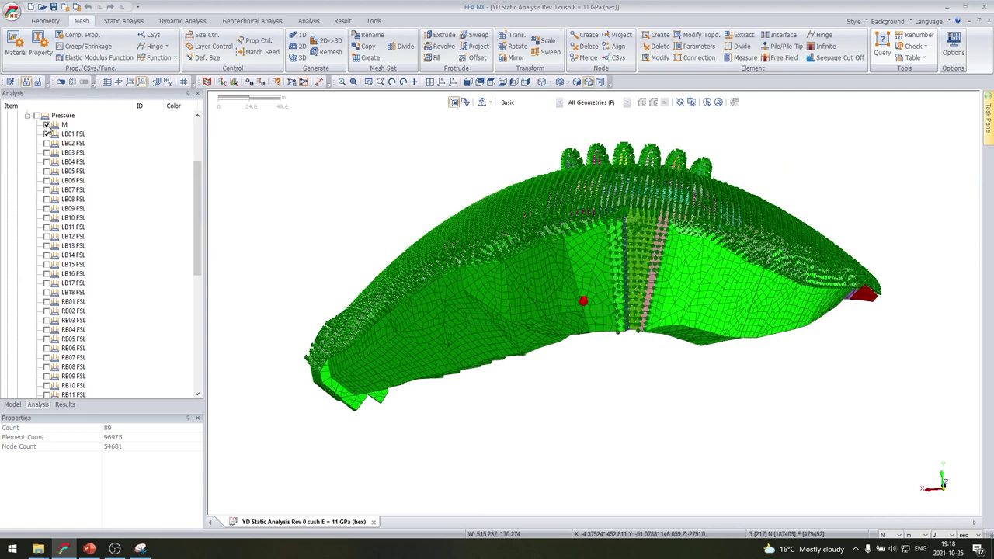
Step: Display the uplift pressures LB02 FSL through LB08 FSL and view the dam from downstream
click(45, 144)
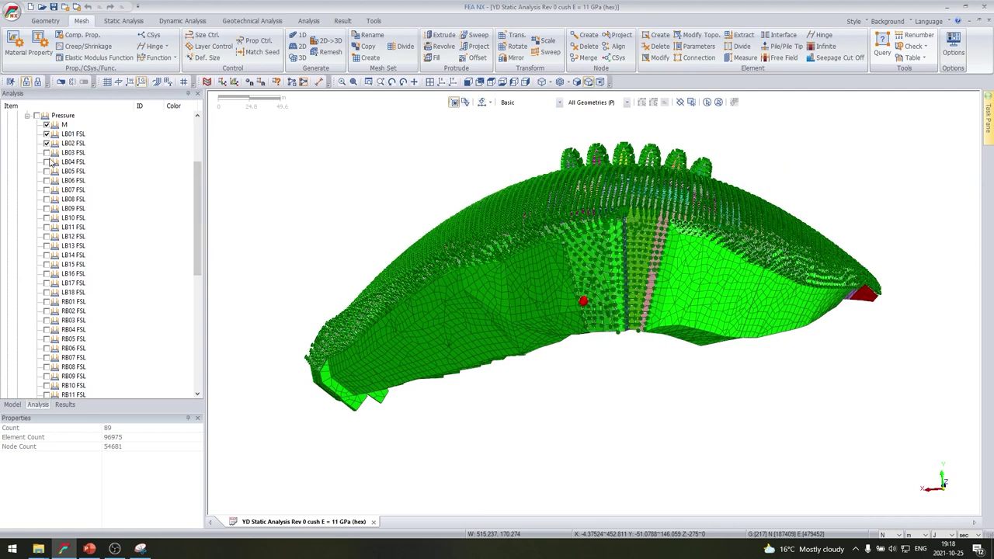
click(46, 153)
click(45, 162)
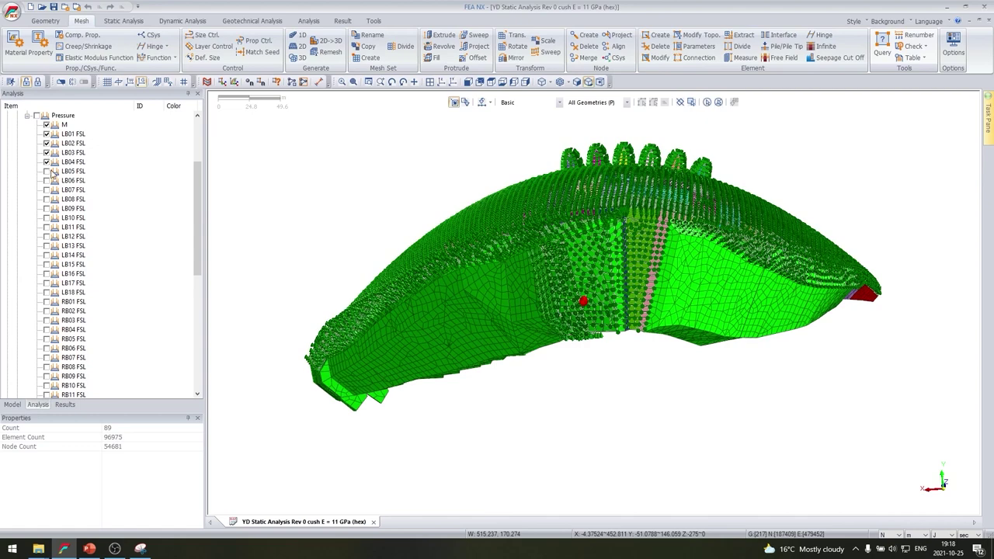
click(46, 181)
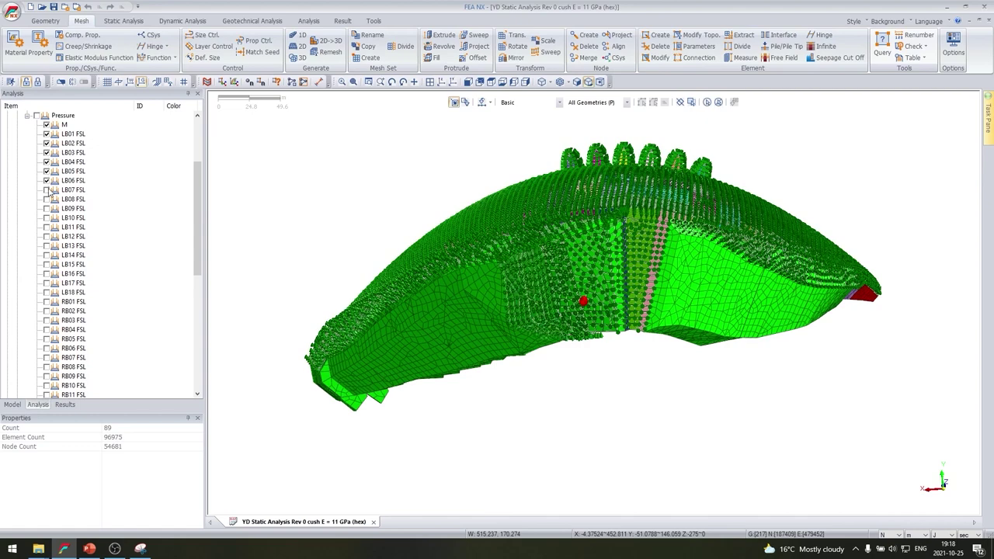
click(46, 199)
mouse_move(447, 271)
middle_down()
mouse_move(497, 261)
mouse_move(706, 335)
mouse_move(635, 283)
mouse_move(543, 252)
middle_up()
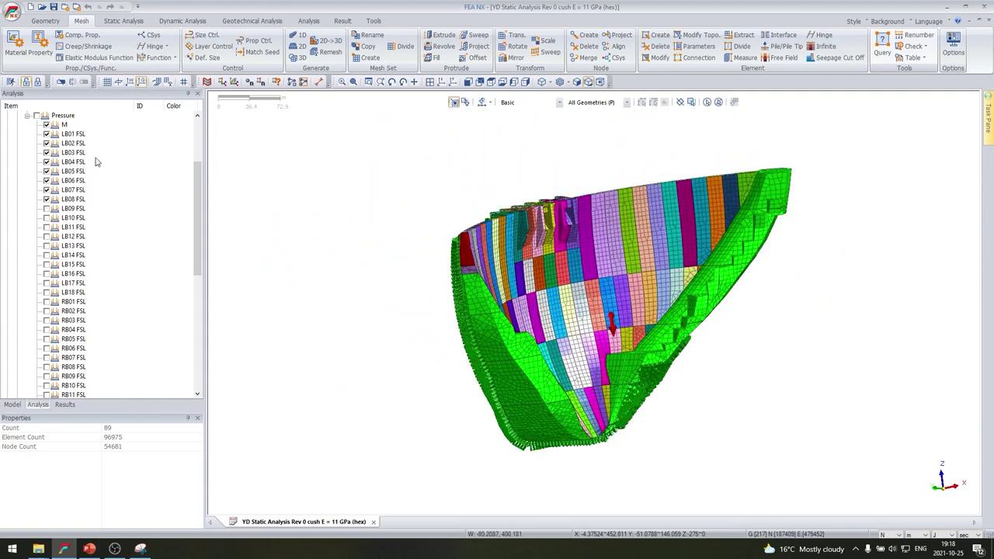
Step: Hide all the pressures of the Uplift LC1 FSL load set and collapse its entries in the static load list
click(36, 116)
click(36, 116)
middle_drag(373, 233, 496, 233)
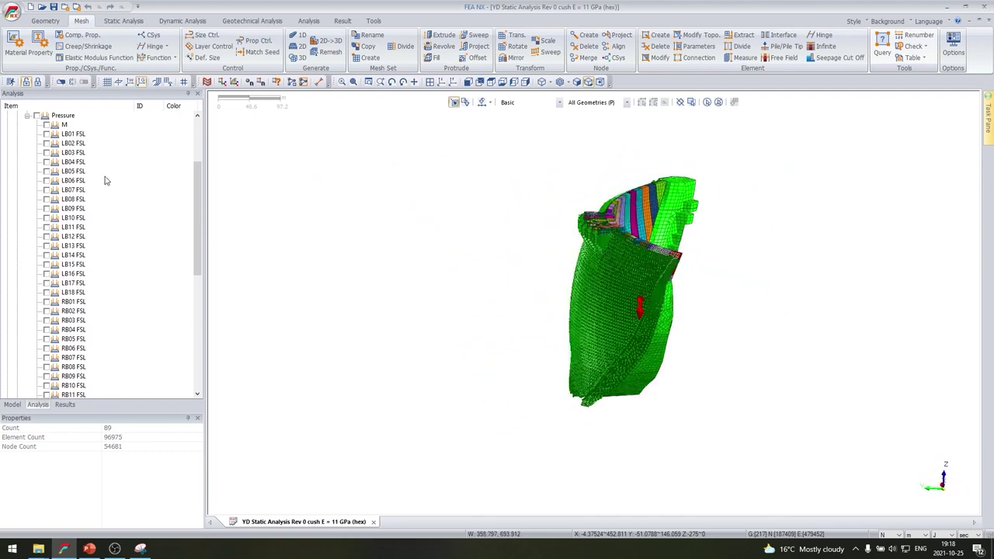
scroll(49, 169, up, 4)
scroll(136, 244, down, 6)
scroll(69, 201, up, 6)
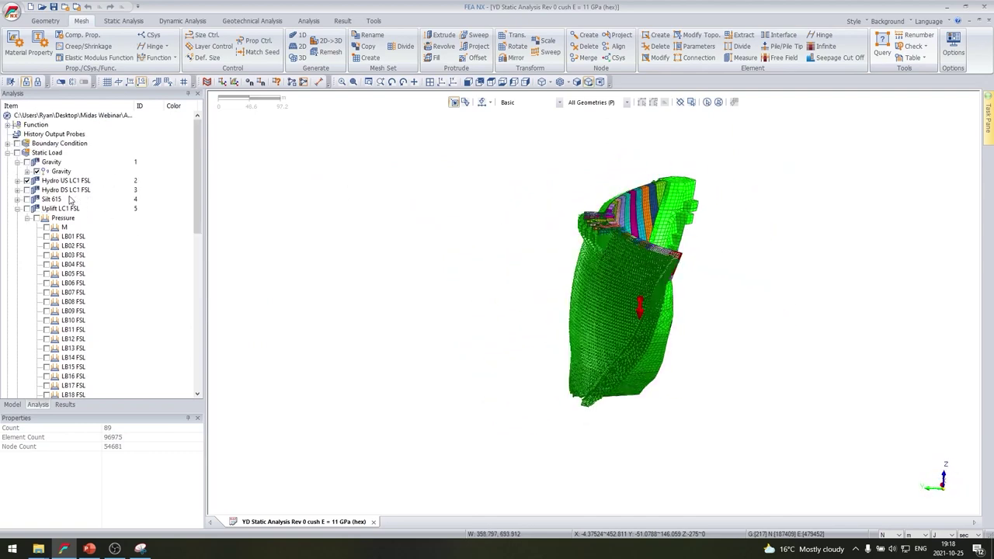
click(27, 218)
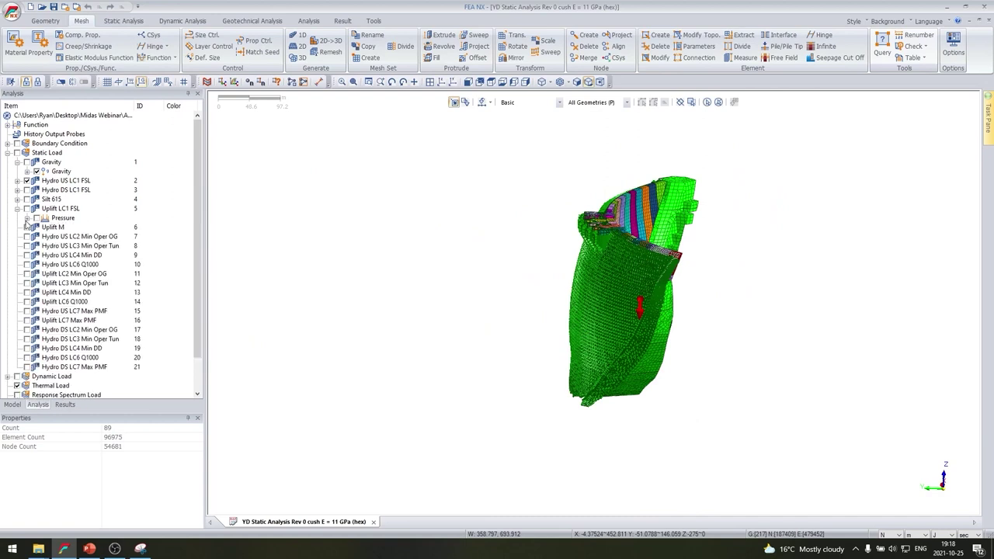
click(17, 209)
scroll(530, 295, down, 1)
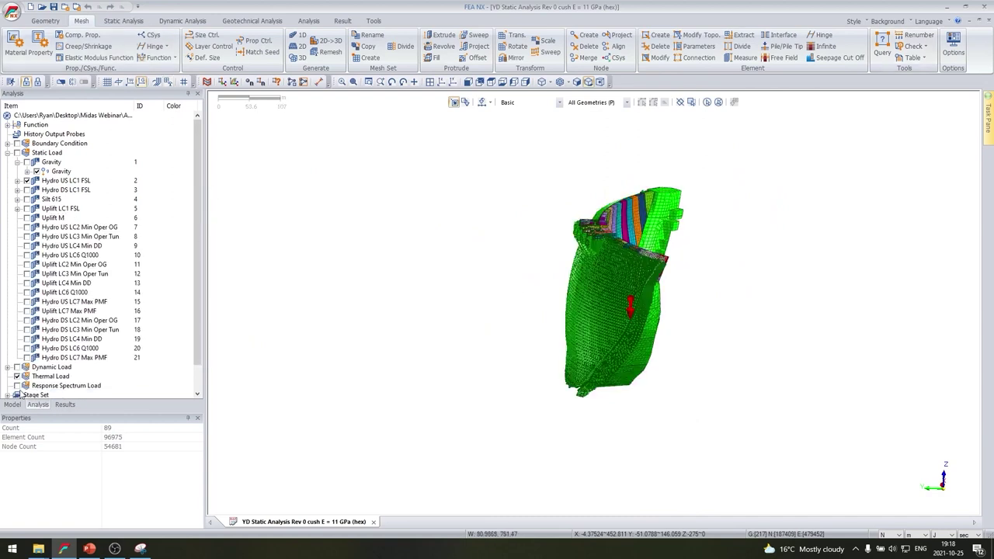
Step: List the construction stages of stage set CS LC1 and briefly open the Foundation stage definition
scroll(120, 314, down, 1)
click(7, 367)
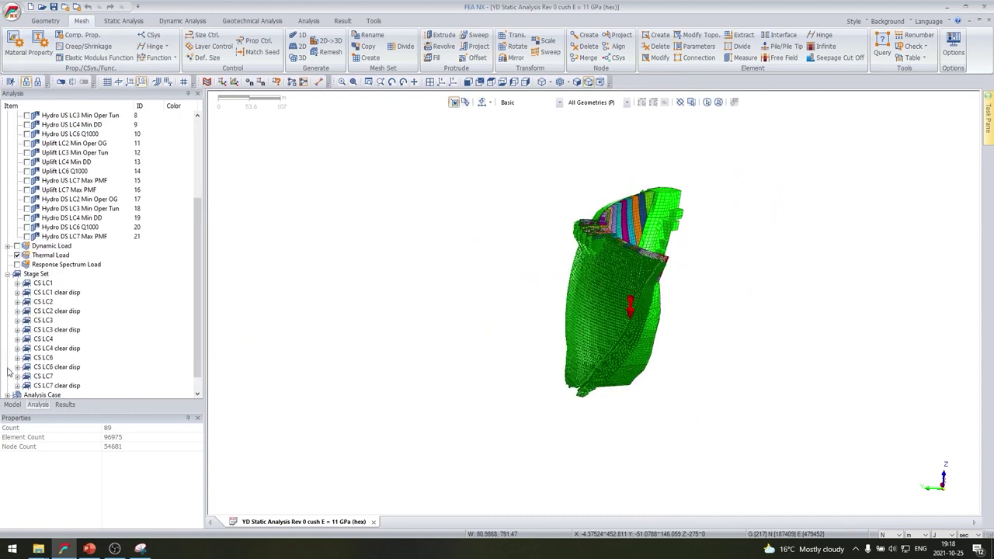
click(17, 283)
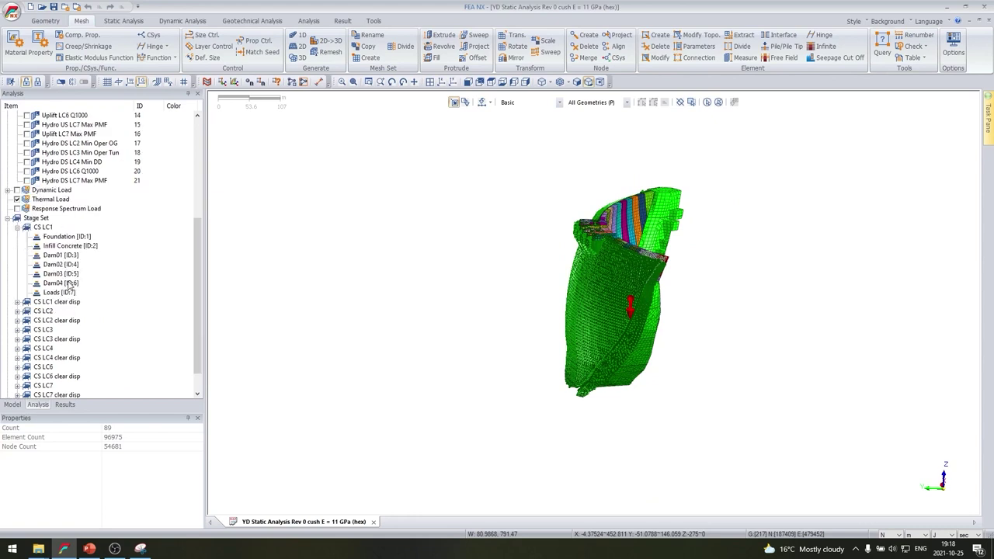
right_click(78, 237)
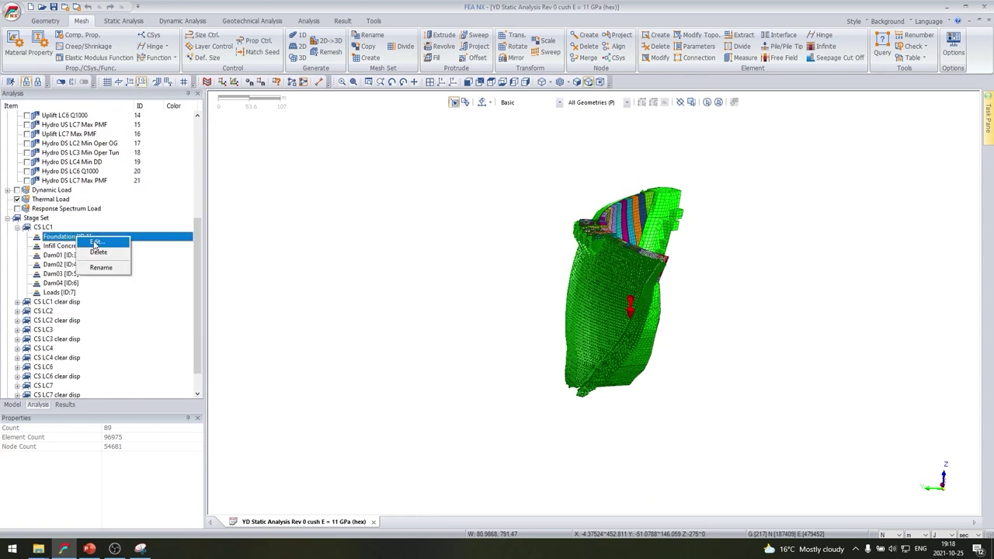
click(96, 242)
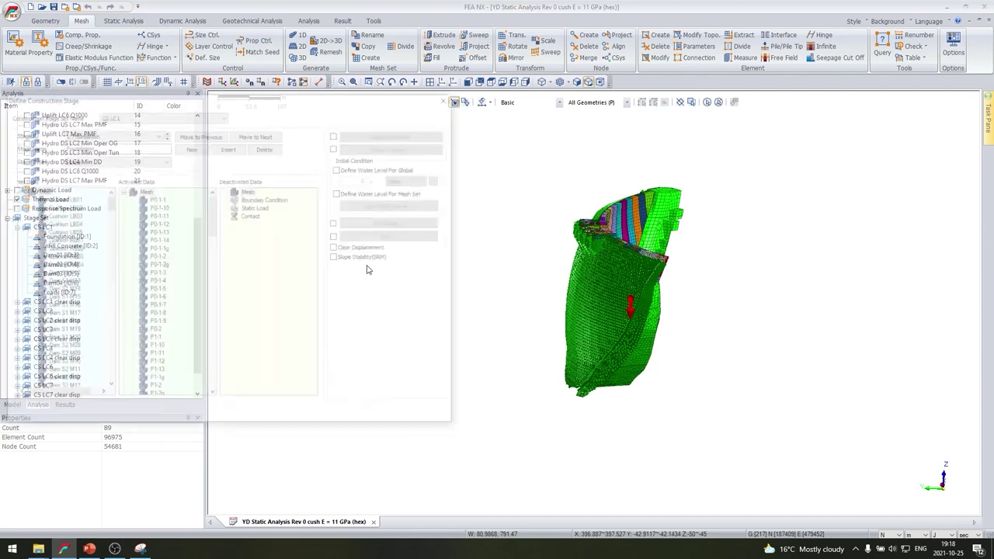
drag(306, 99, 487, 108)
click(613, 424)
scroll(66, 165, down, 1)
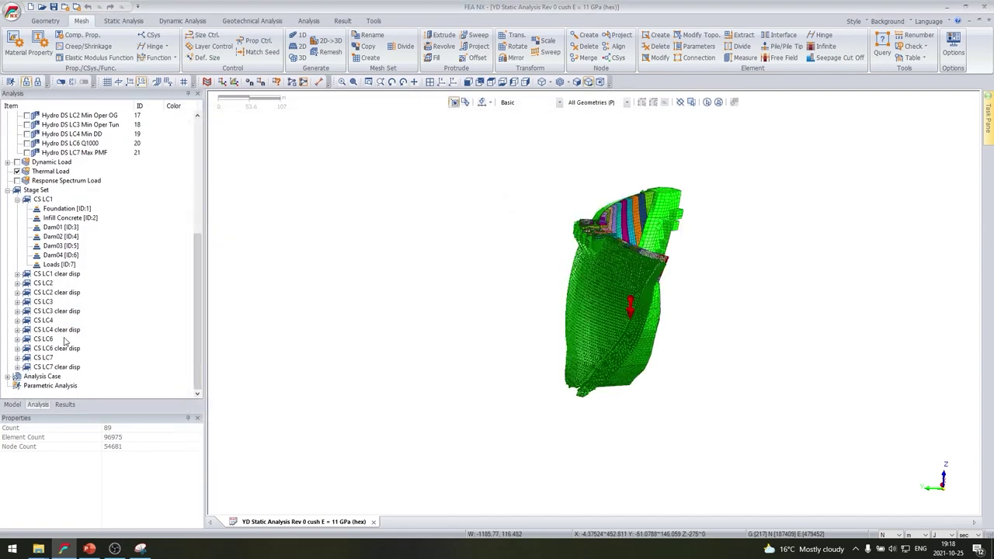
Step: Show all mesh sets, including the foundation rock, and orbit to view the whole dam and valley from above
click(12, 406)
scroll(85, 225, up, 15)
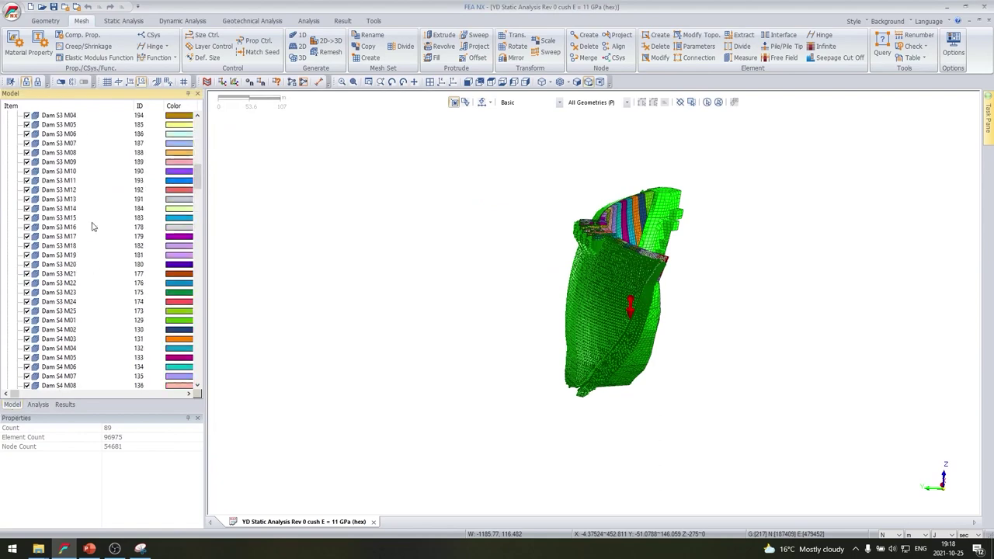
click(17, 274)
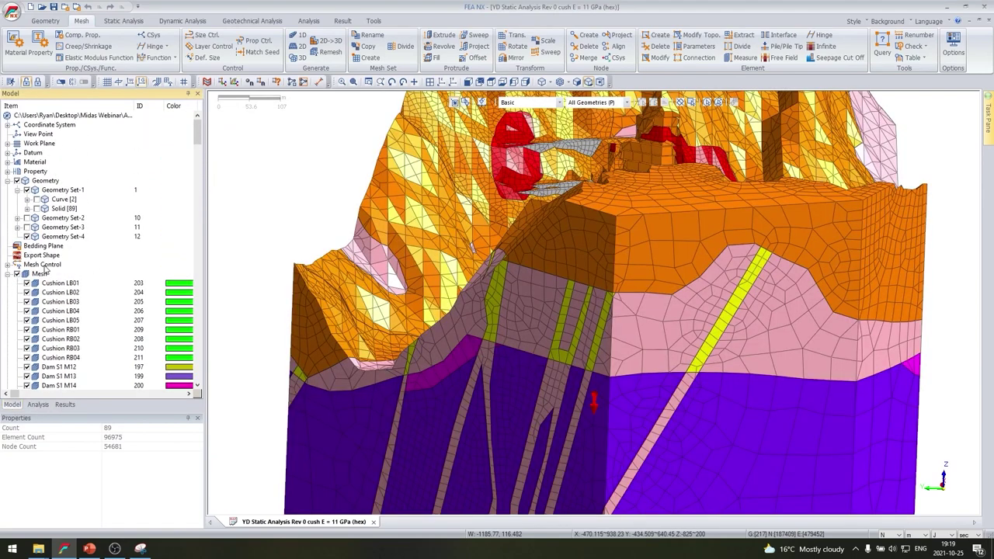
scroll(45, 270, down, 5)
click(38, 405)
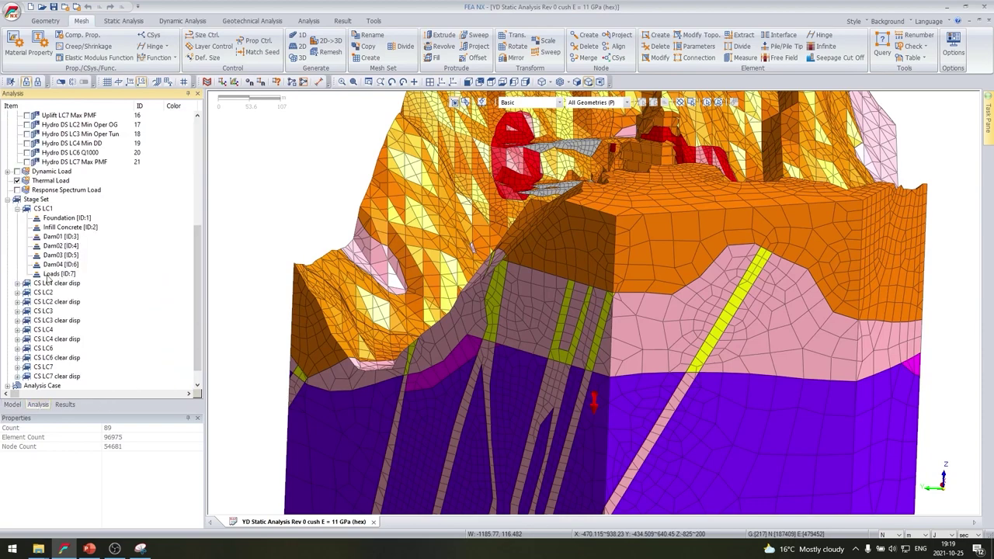
scroll(48, 279, up, 7)
middle_drag(702, 236, 544, 370)
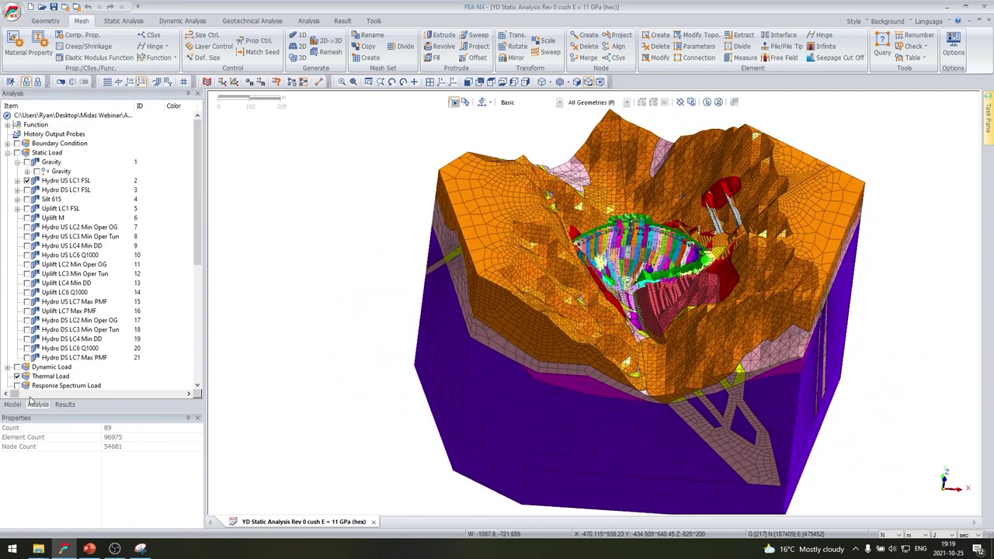
Step: Review the CS LC1 construction stages from Foundation through Loads, examining the activated mesh sets and static loads, and close the stage definition
scroll(59, 359, down, 6)
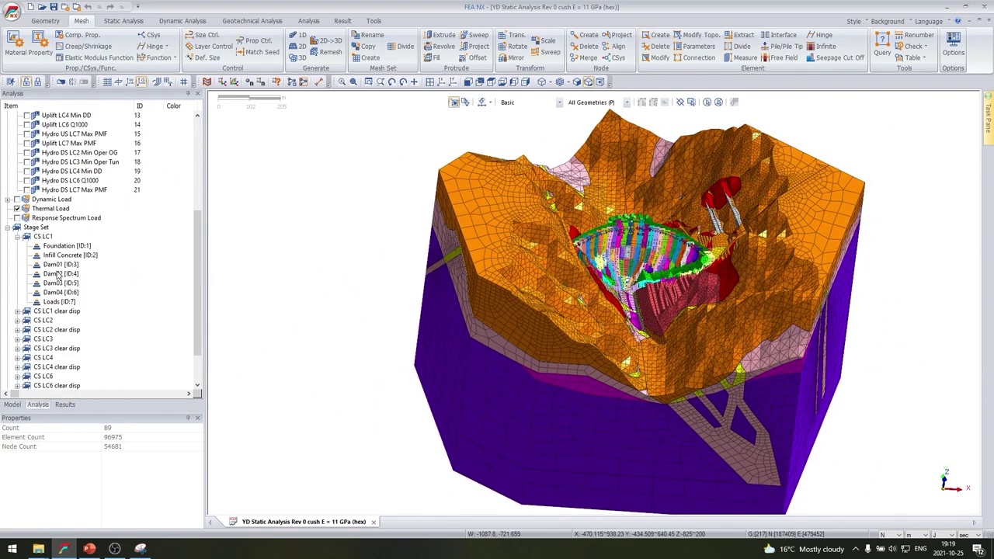
right_click(63, 247)
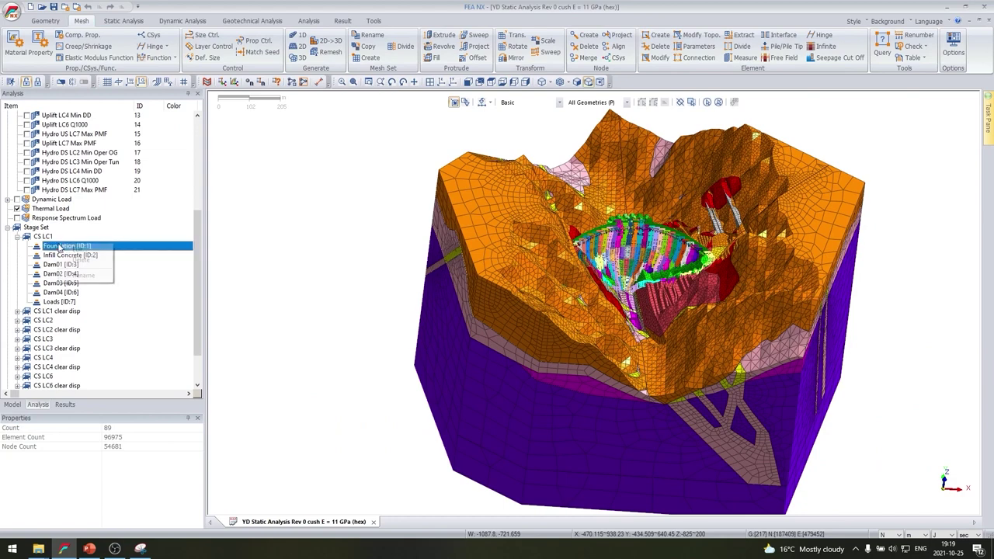
click(116, 256)
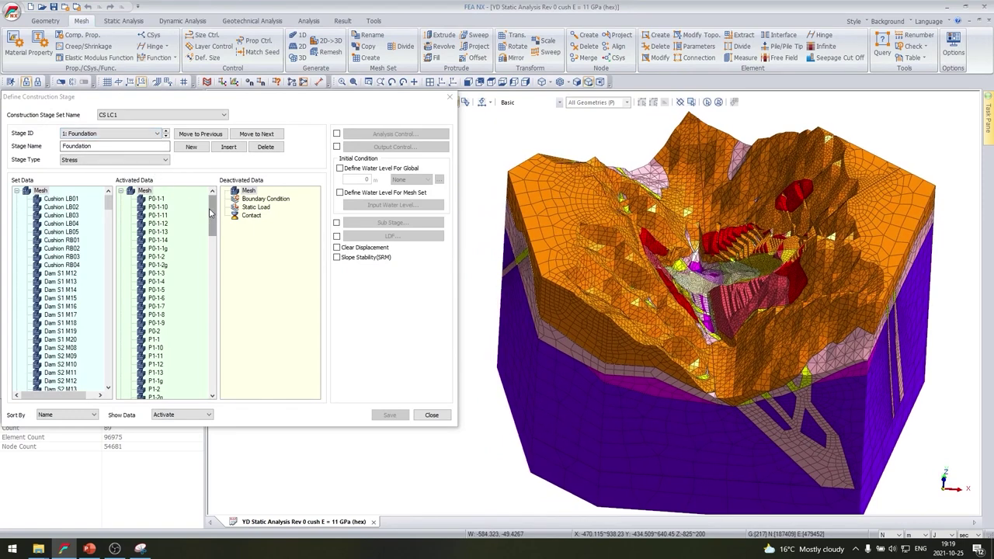
drag(213, 215, 219, 362)
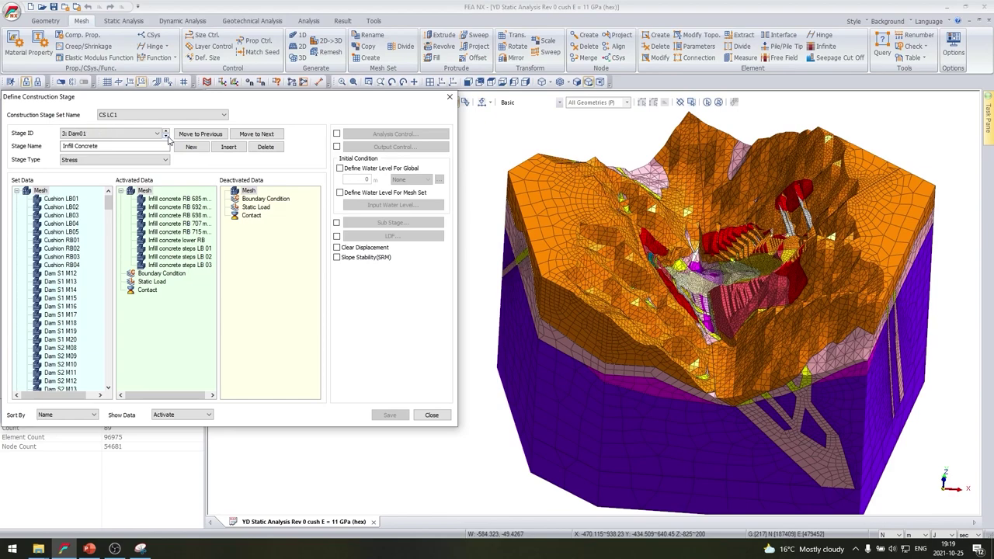
scroll(672, 264, up, 3)
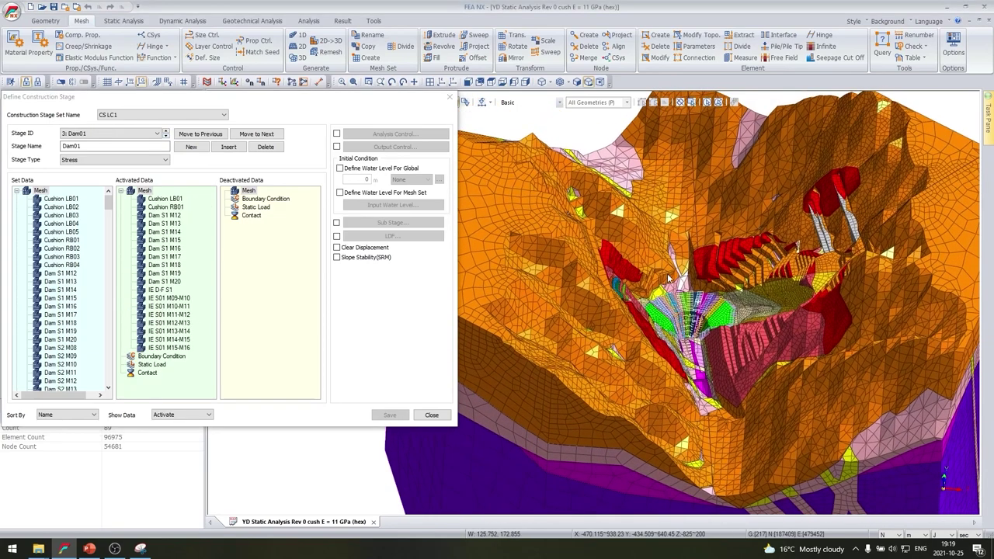
scroll(673, 280, down, 3)
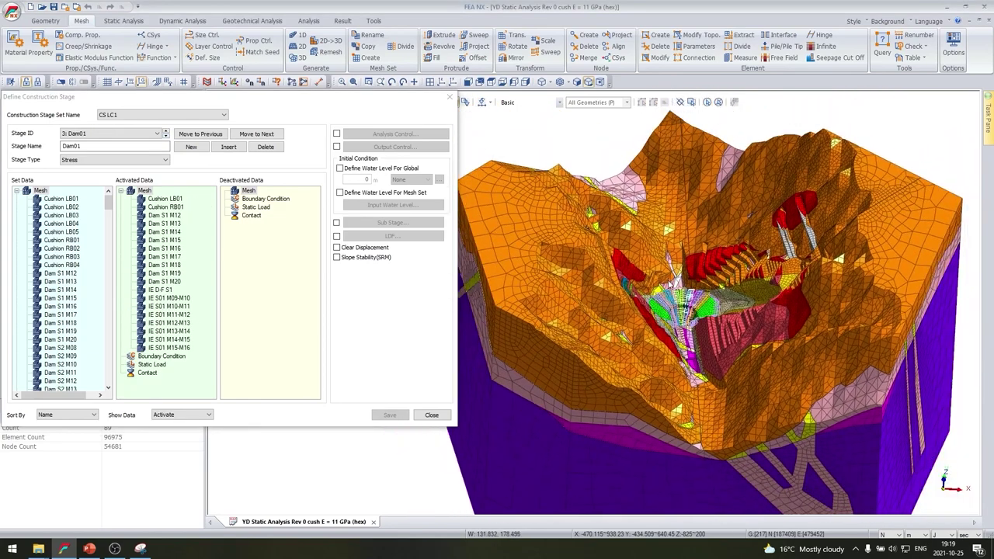
click(165, 138)
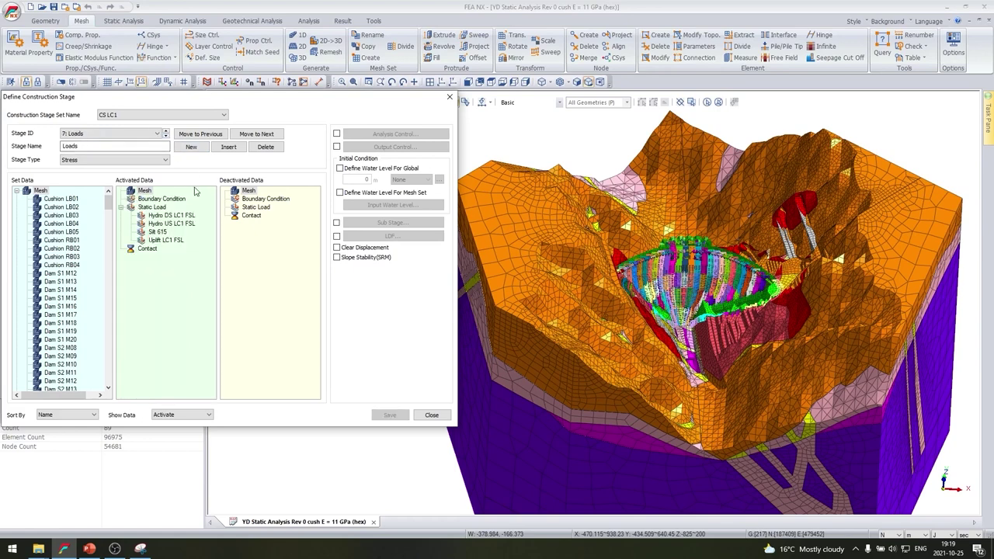
click(430, 415)
scroll(661, 277, down, 3)
middle_drag(708, 306, 612, 294)
scroll(601, 303, up, 2)
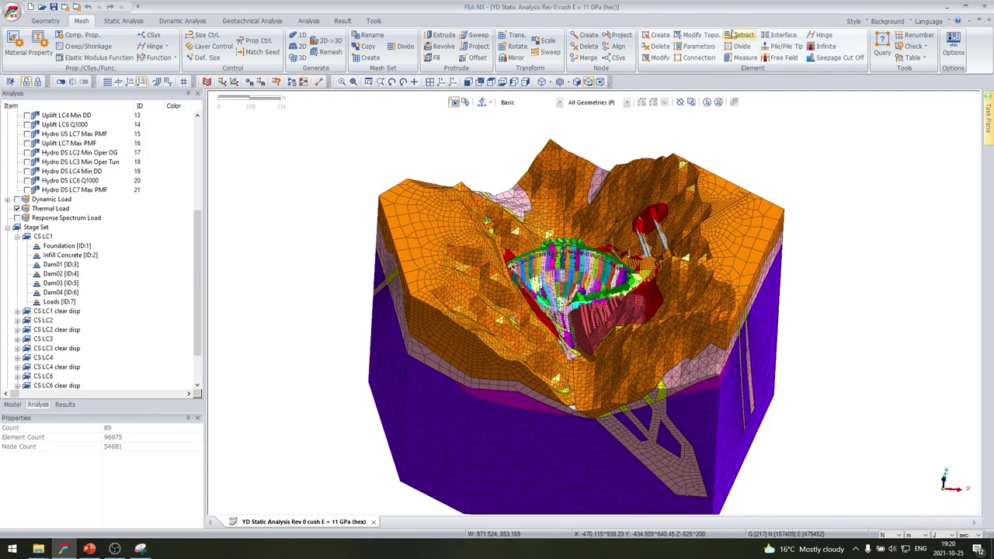
Step: Switch to the PowerPoint presentation and display slide 34, "9. Analysis Results"
click(943, 7)
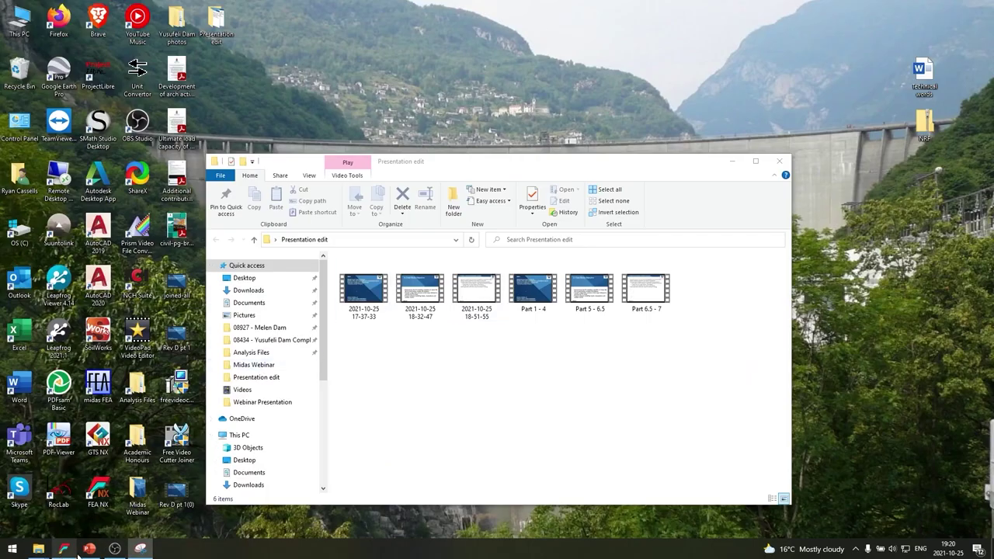
click(89, 548)
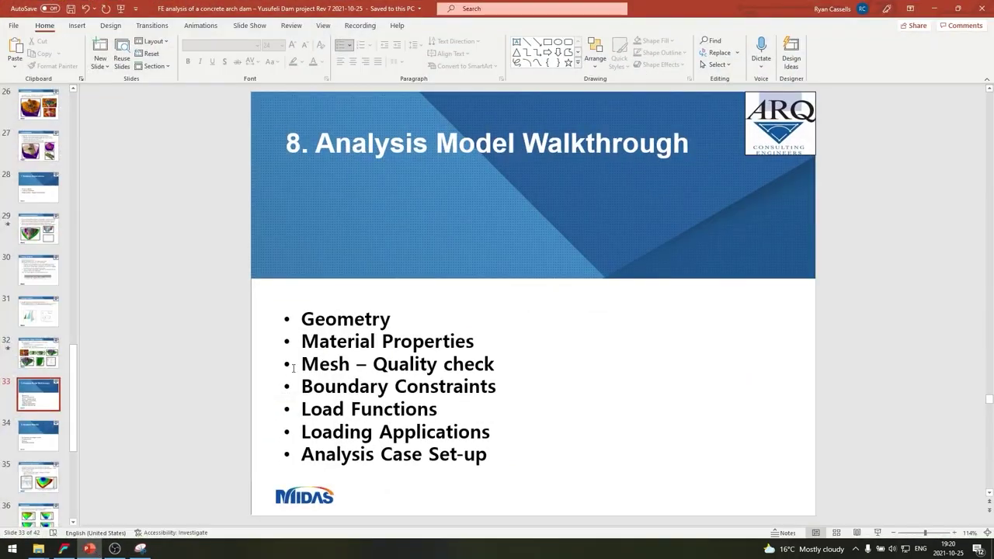
click(39, 435)
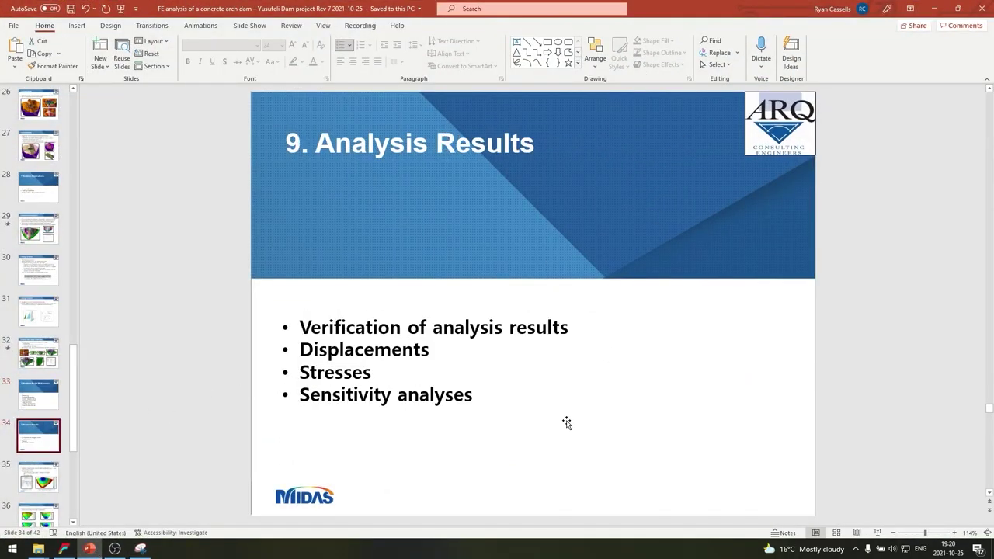
right_click(675, 348)
click(601, 481)
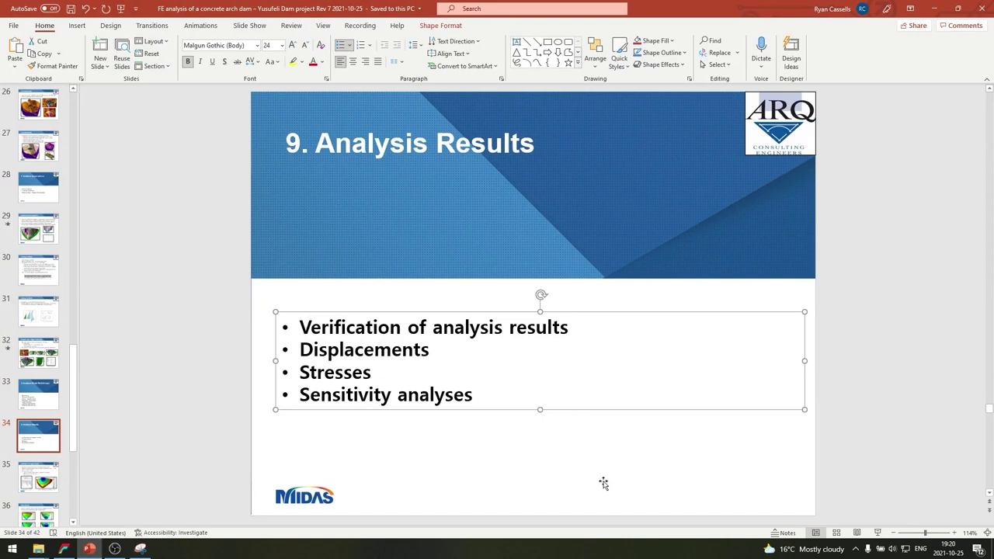
click(605, 483)
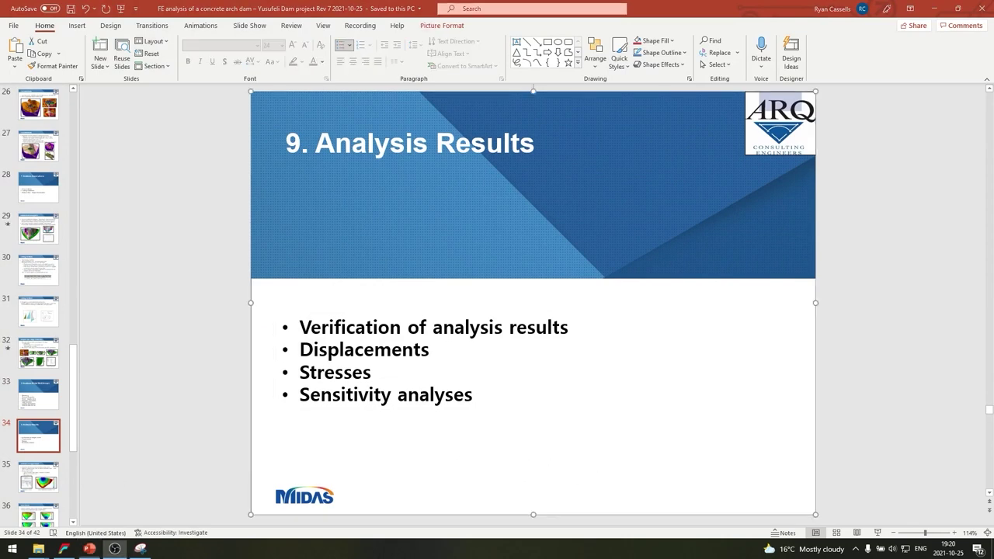